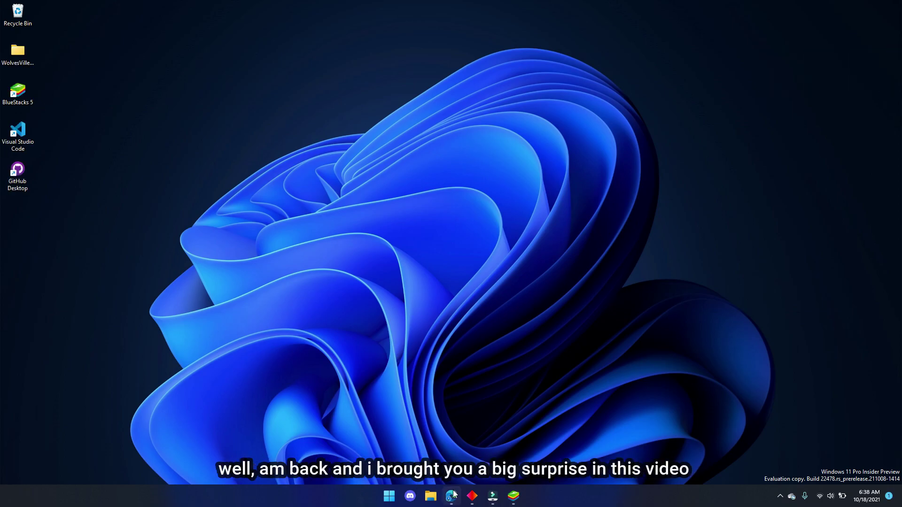
# Step: Bring up the earlier WolvesVille Smart Ad Wheel AutoClicker video in Edge and scroll to its description
pyautogui.click(451, 497)
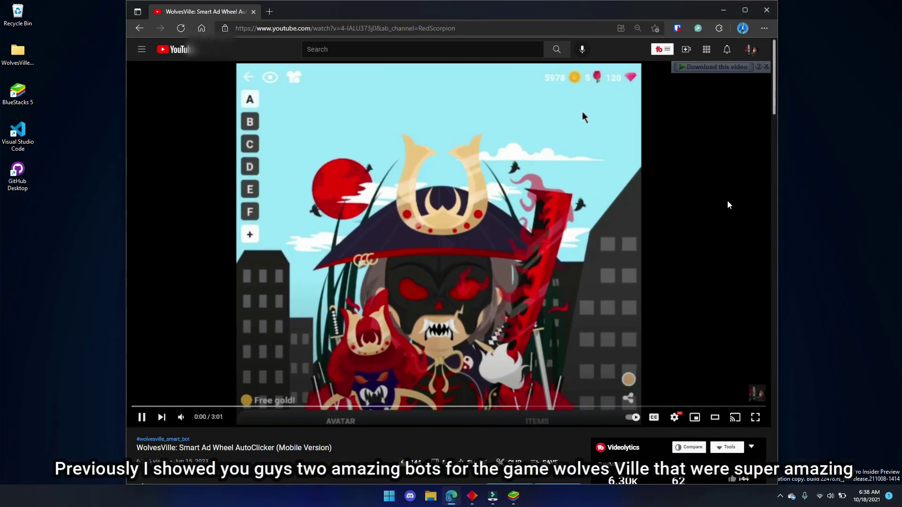
pyautogui.scroll(-3, 580, 66)
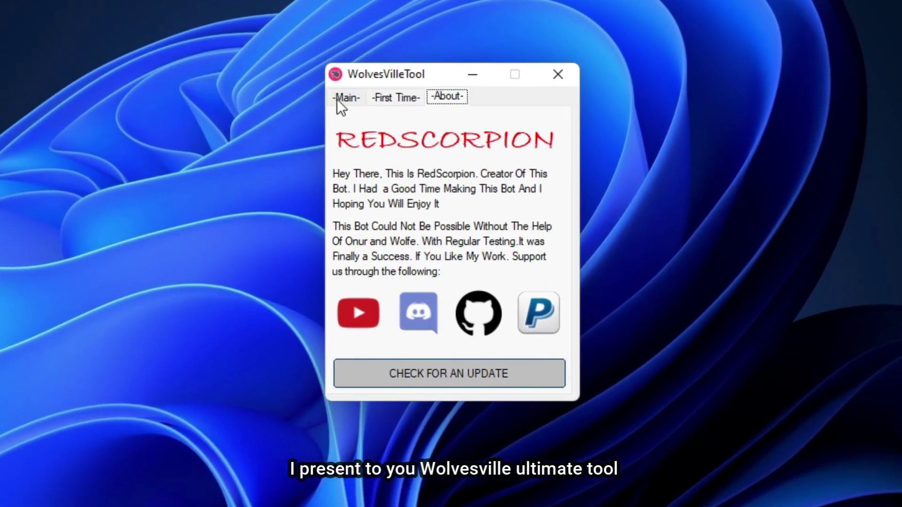
# Step: Switch WolvesVilleTool to its Main settings page
pyautogui.click(337, 98)
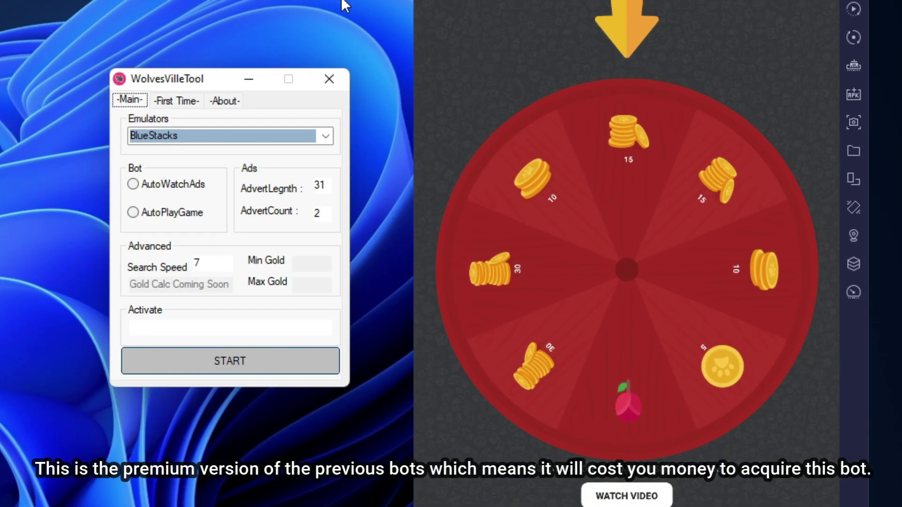
# Step: Run through the First Time steps, letting the bot detect the watch-video button
pyautogui.click(181, 103)
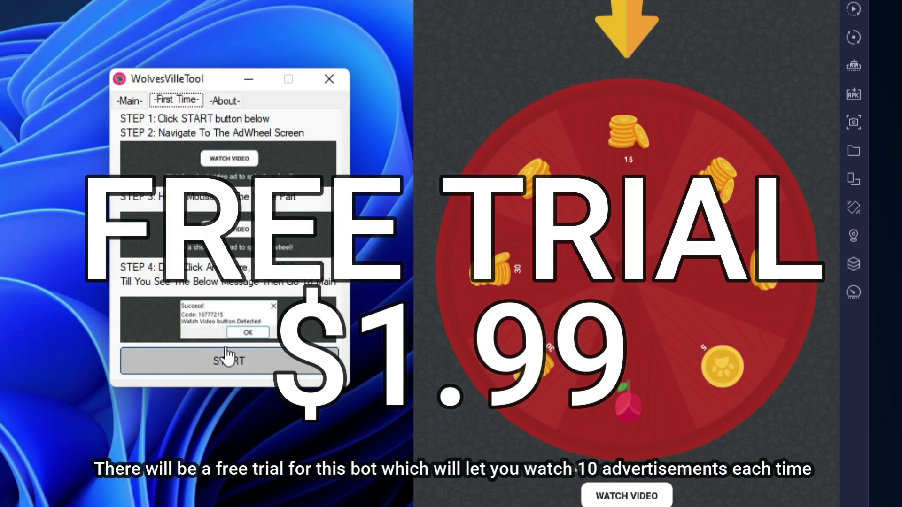
pyautogui.click(233, 369)
pyautogui.click(332, 302)
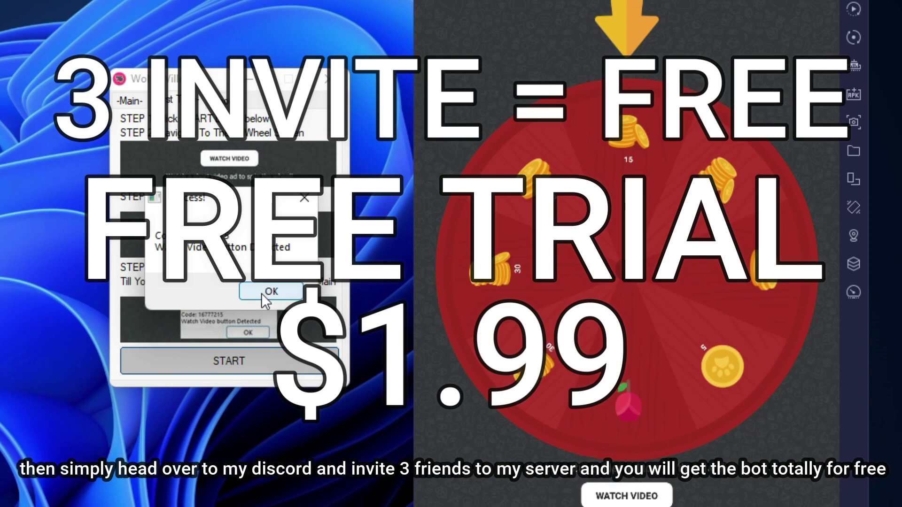
pyautogui.click(261, 293)
# Step: On Main, keep BlueStacks as emulator, set bot mode to AutoWatchAds and AdvertLegnth to 10
pyautogui.click(132, 100)
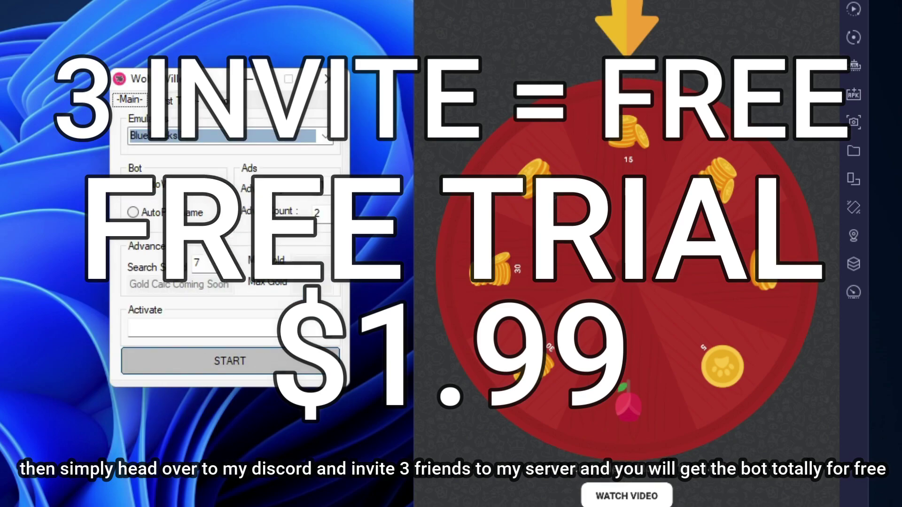
pyautogui.click(320, 134)
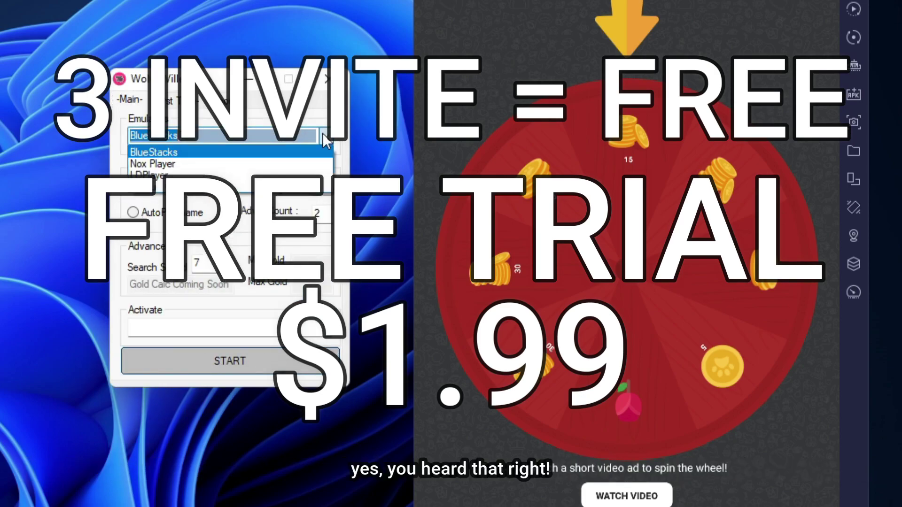
pyautogui.click(288, 157)
pyautogui.click(177, 214)
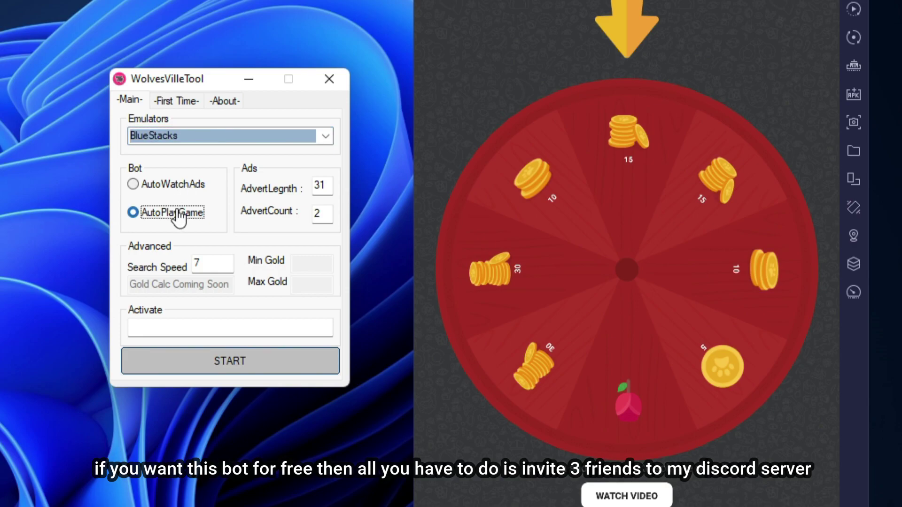
pyautogui.click(172, 189)
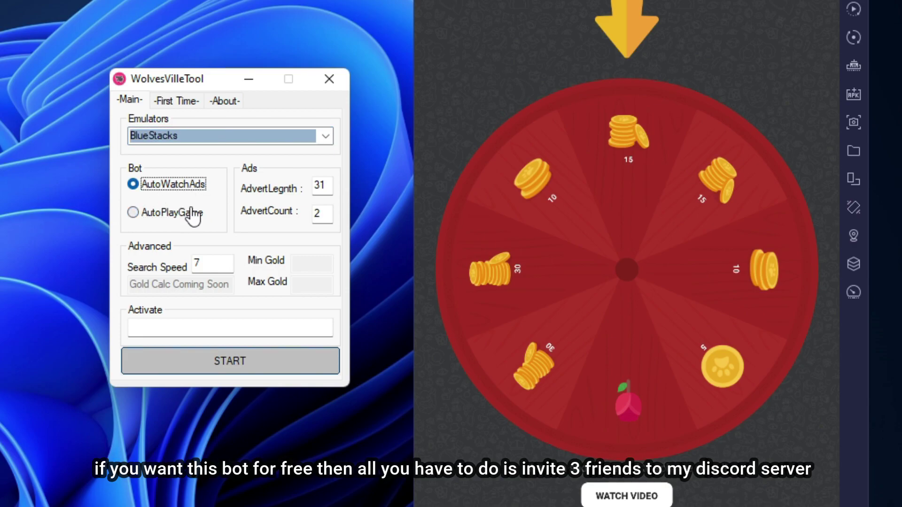
pyautogui.moveTo(323, 194)
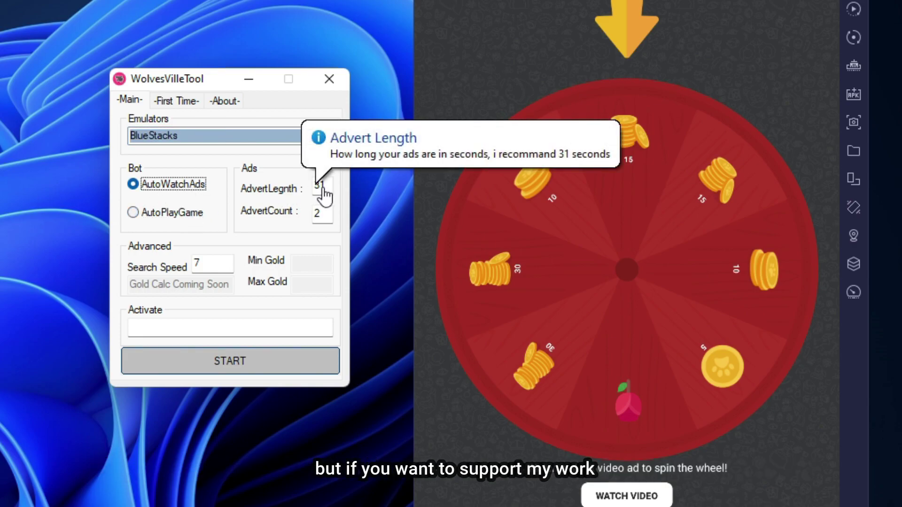
pyautogui.doubleClick(321, 188)
pyautogui.write('10')
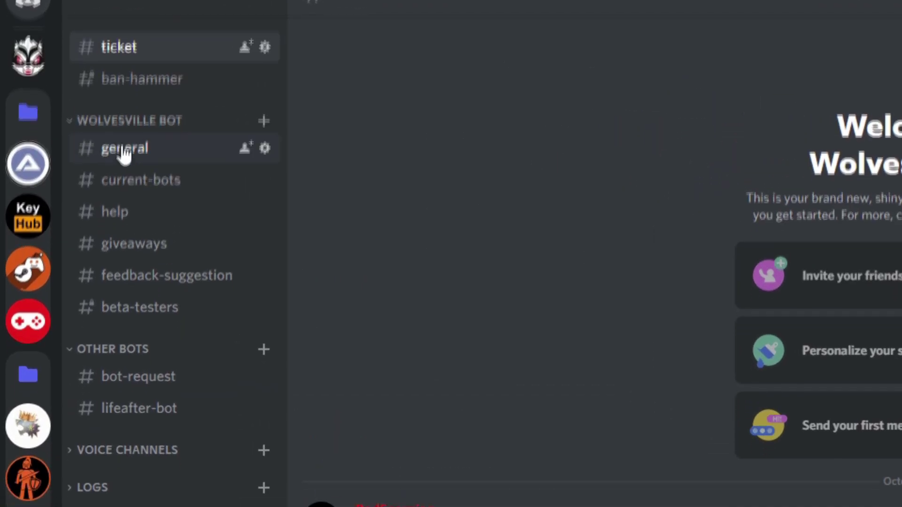
# Step: Open the #current-bots channel under WOLVESVILLE BOT in Discord
pyautogui.click(132, 178)
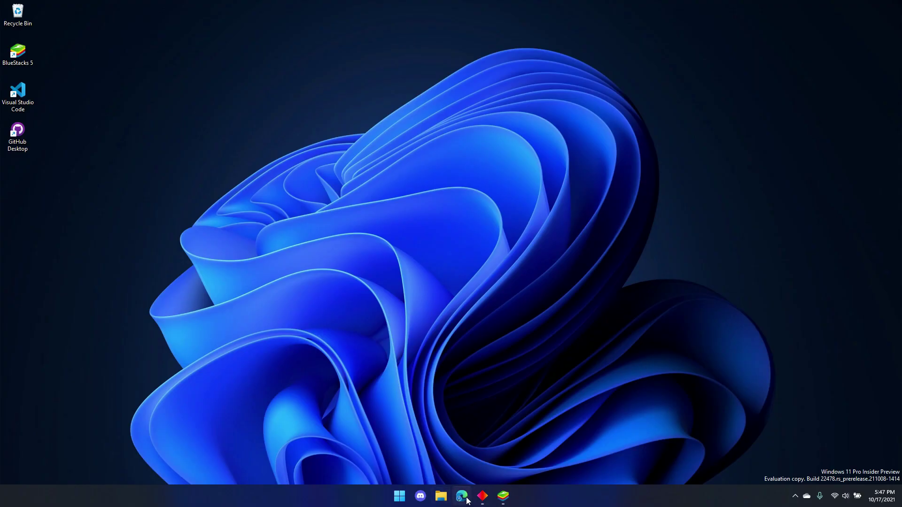
# Step: Open the WolvesVilleTool GitHub repo in an InPrivate window and download it as a ZIP
pyautogui.rightClick(461, 496)
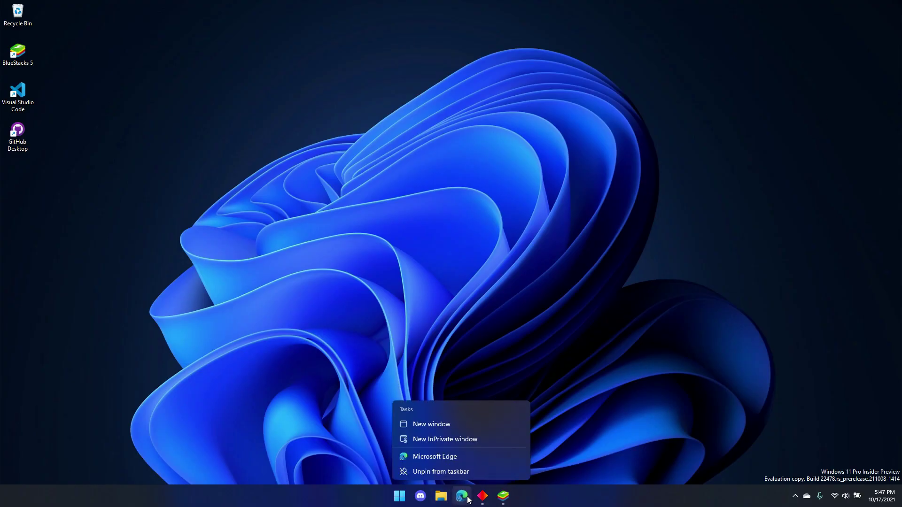
pyautogui.click(461, 440)
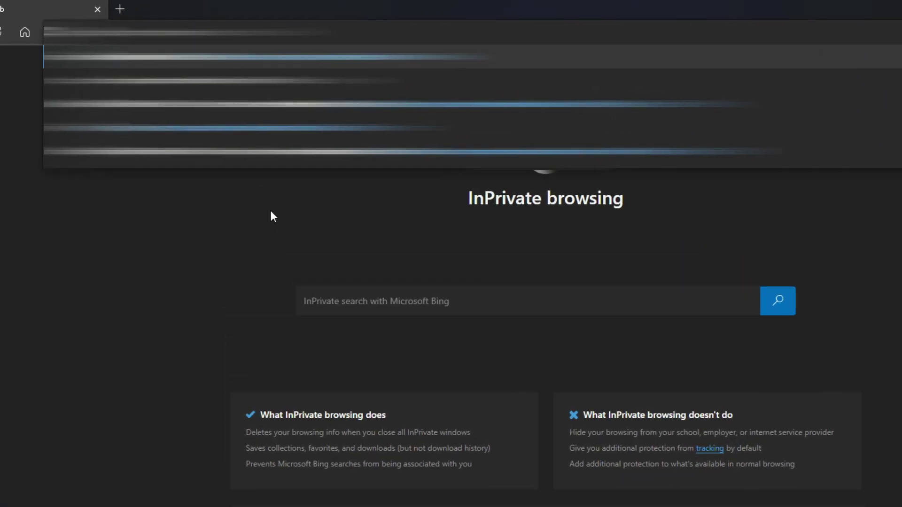
pyautogui.hotkey('ctrl', 'v')
pyautogui.press('Return')
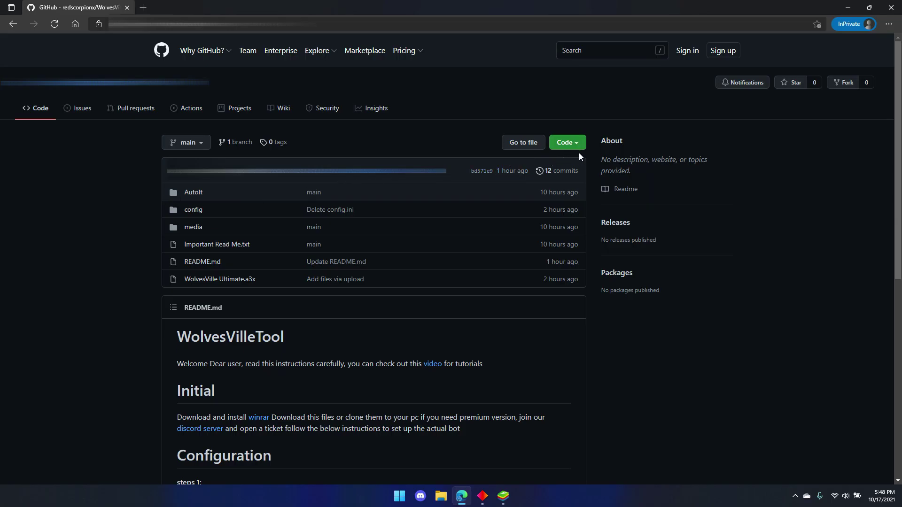
pyautogui.click(578, 144)
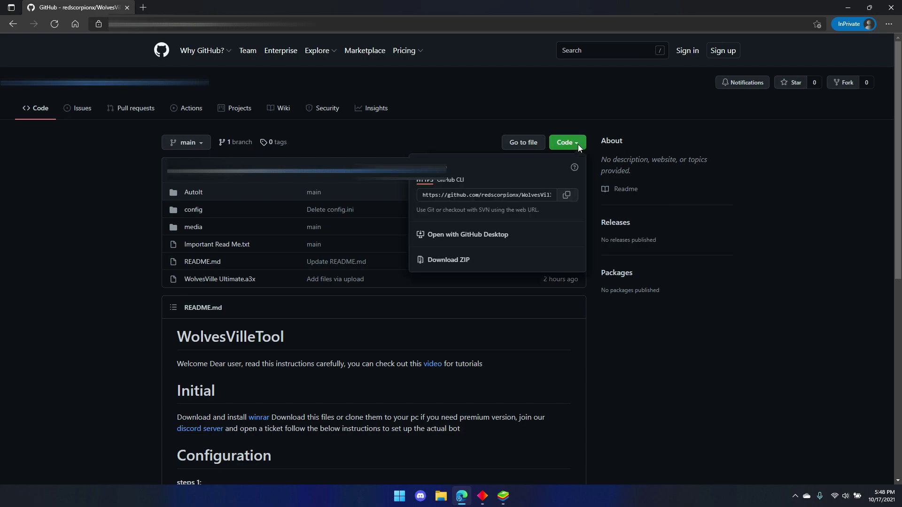
pyautogui.click(448, 260)
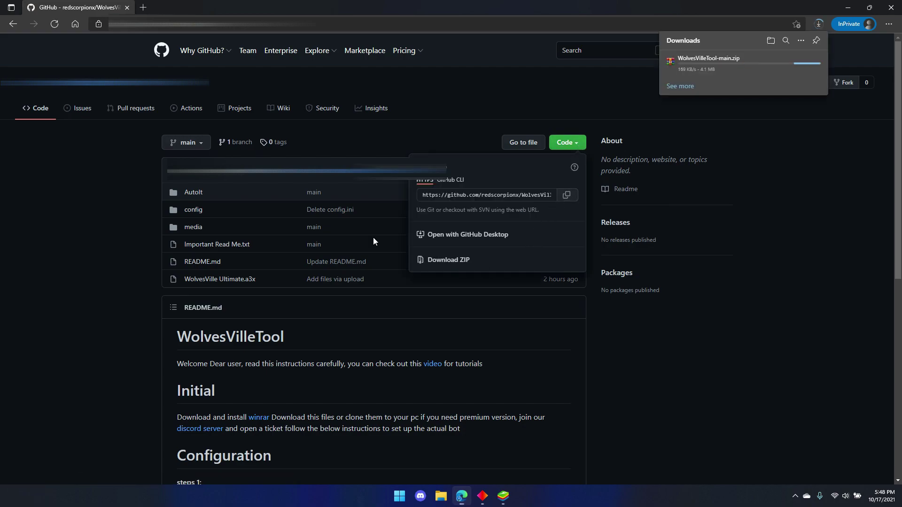
# Step: Download the WinRAR installer winrar-x64-602.exe from the README's WinRAR link
pyautogui.click(646, 186)
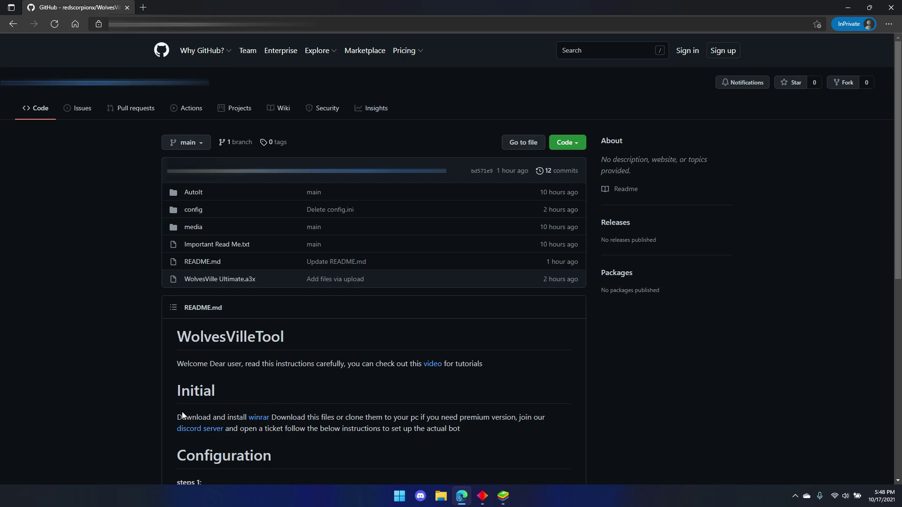
pyautogui.click(260, 422)
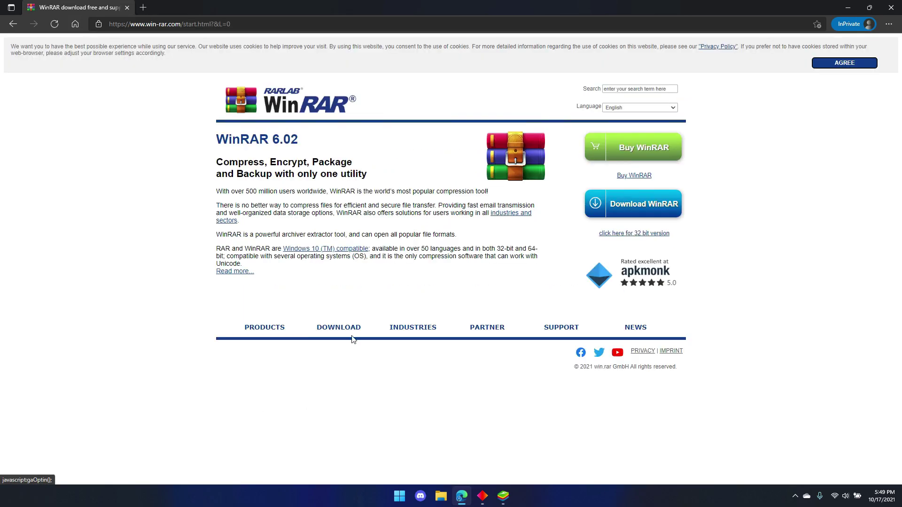
pyautogui.click(641, 203)
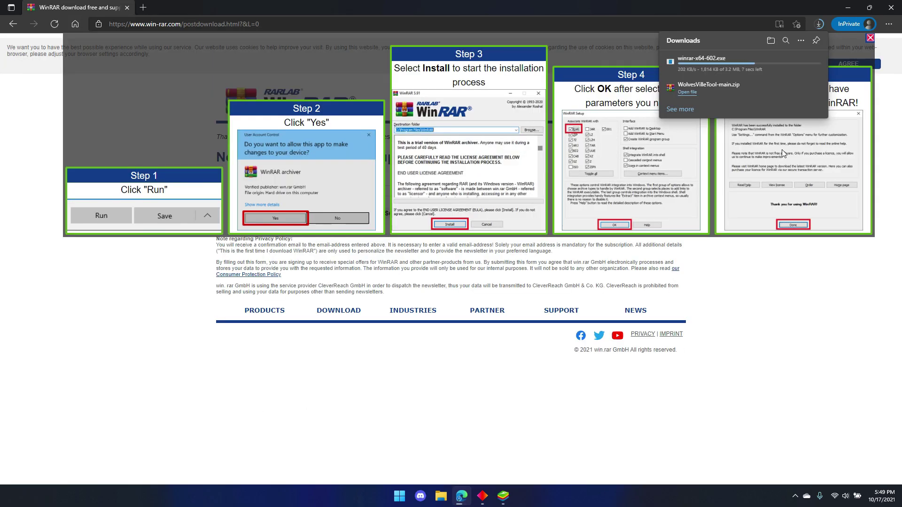
# Step: Close the browser and run the downloaded WinRAR installer
pyautogui.click(895, 4)
pyautogui.rightClick(18, 209)
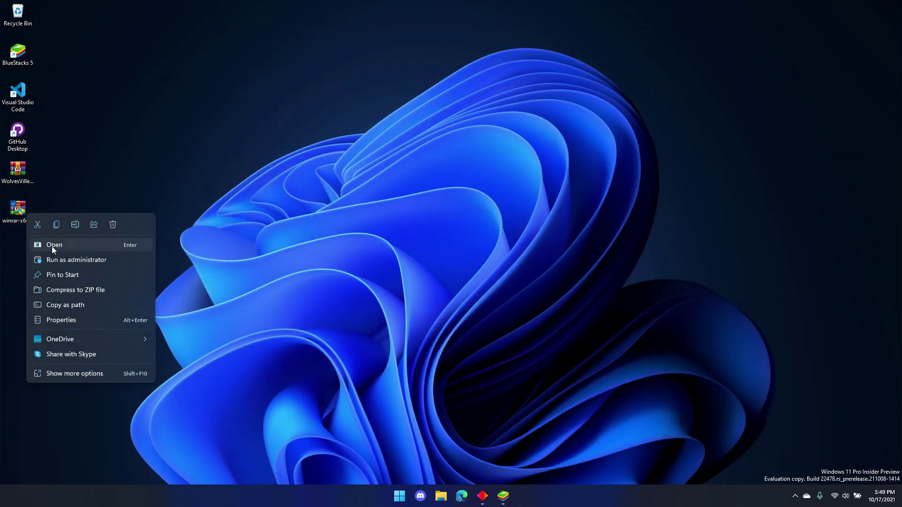
pyautogui.click(113, 225)
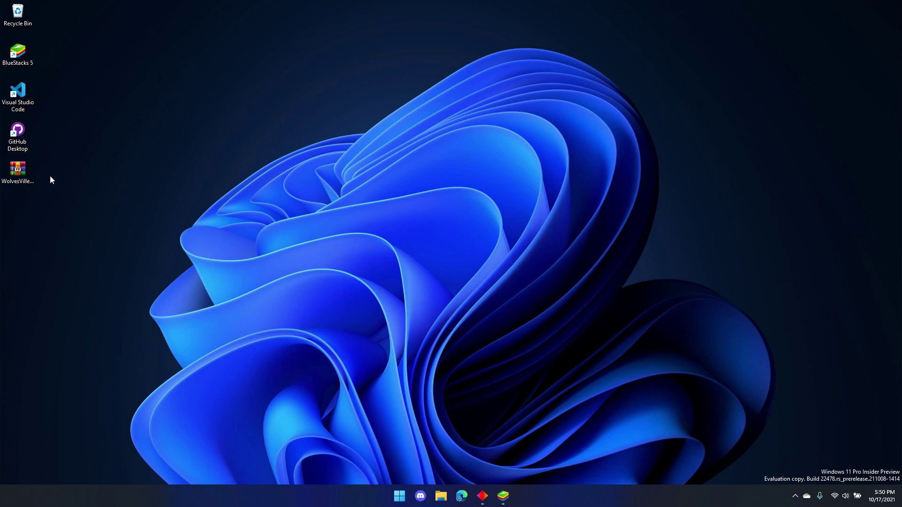
# Step: Extract the WolvesVilleTool zip into WolvesVilleTool-main and move the zip to the Recycle Bin
pyautogui.rightClick(25, 179)
pyautogui.click(55, 314)
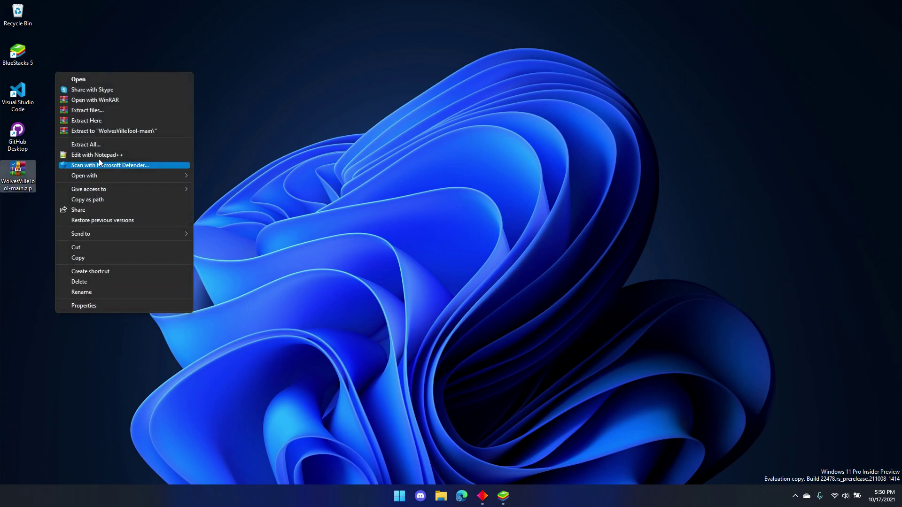
pyautogui.click(114, 133)
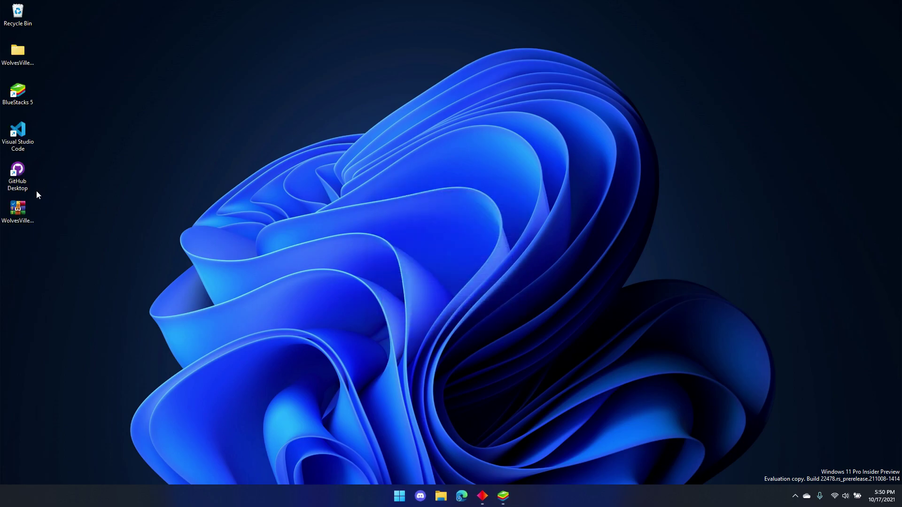
pyautogui.moveTo(100, 184)
pyautogui.mouseDown()
pyautogui.moveTo(90, 34)
pyautogui.moveTo(17, 13)
pyautogui.mouseUp()
# Step: Go into WolvesVilleTool-main's config folder to reach config.txt
pyautogui.doubleClick(24, 55)
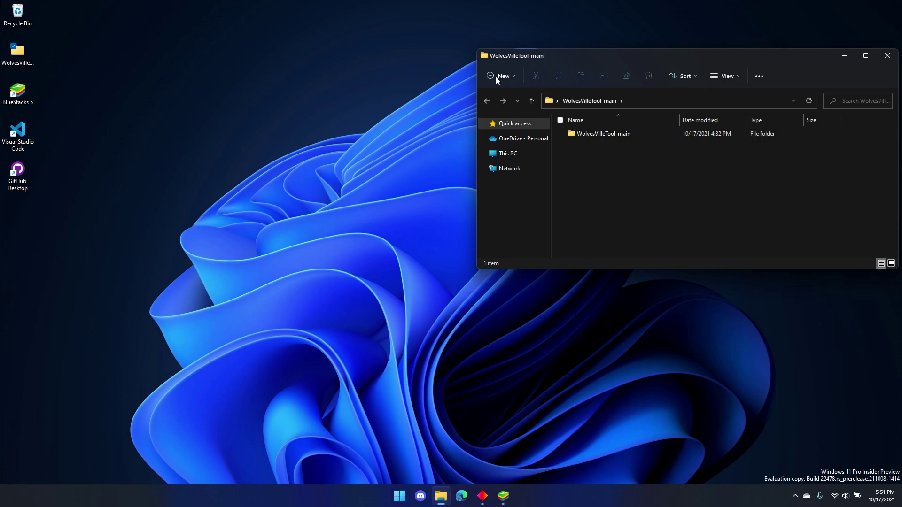
pyautogui.moveTo(498, 55); pyautogui.dragTo(258, 91)
pyautogui.doubleClick(344, 173)
pyautogui.moveTo(399, 256); pyautogui.dragTo(399, 176)
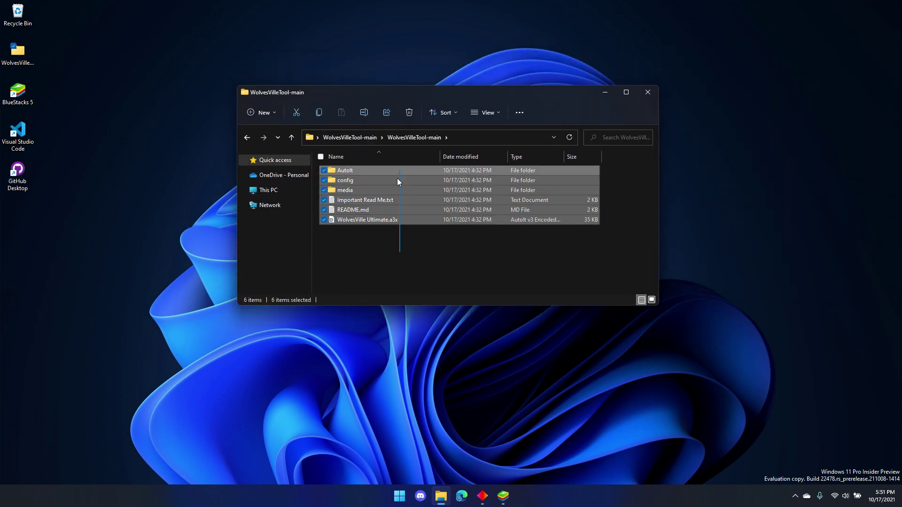
pyautogui.click(378, 267)
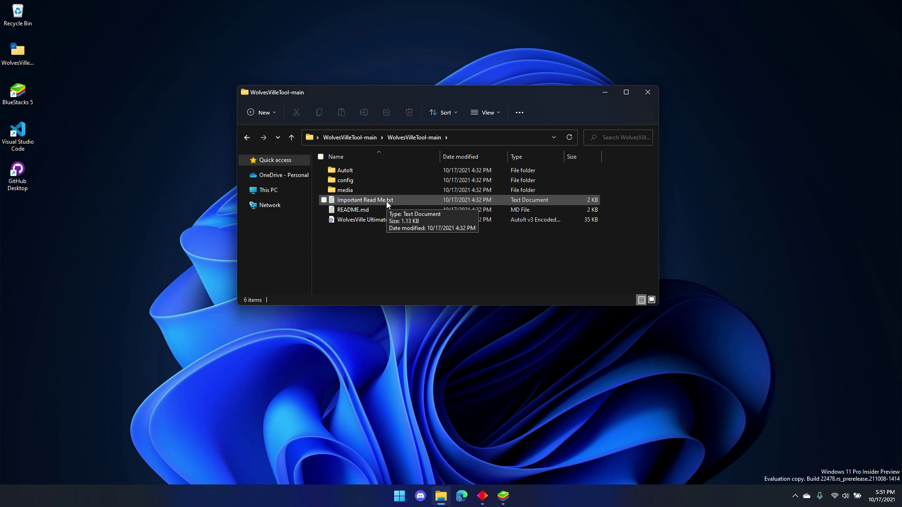
pyautogui.click(359, 170)
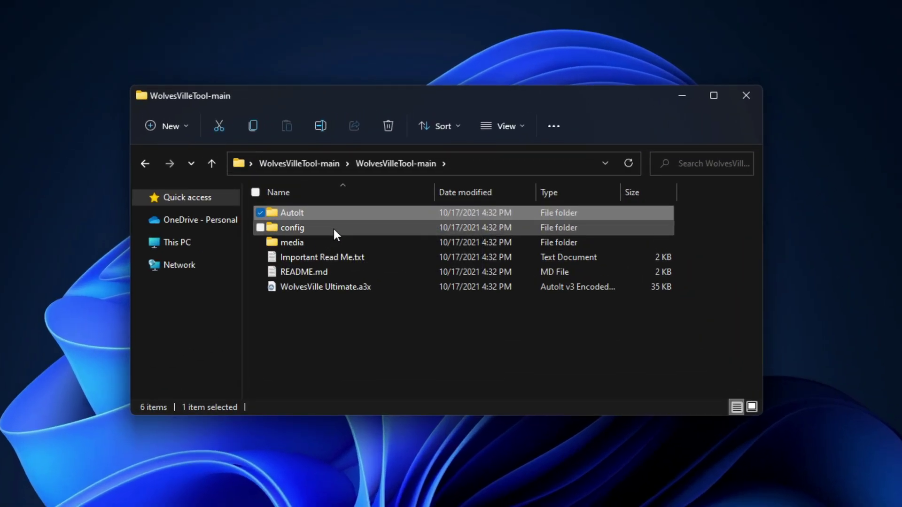
pyautogui.click(335, 230)
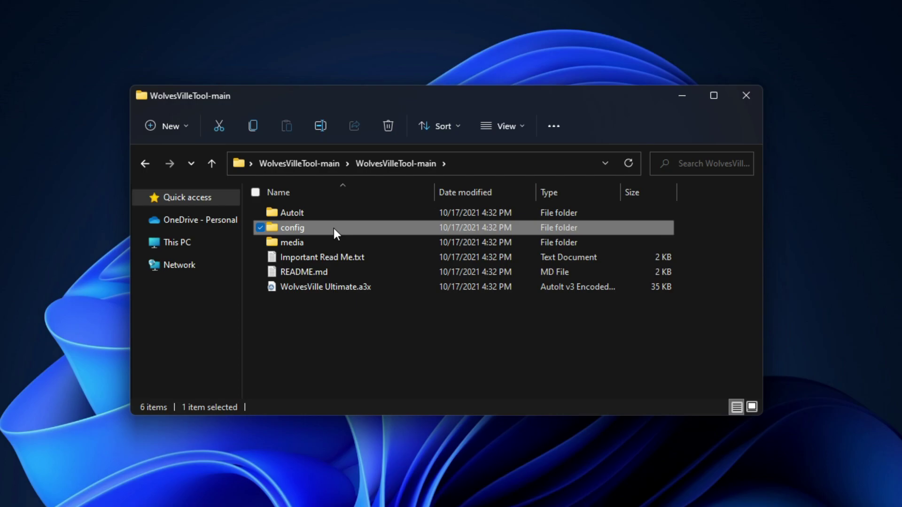
pyautogui.doubleClick(334, 228)
pyautogui.rightClick(325, 213)
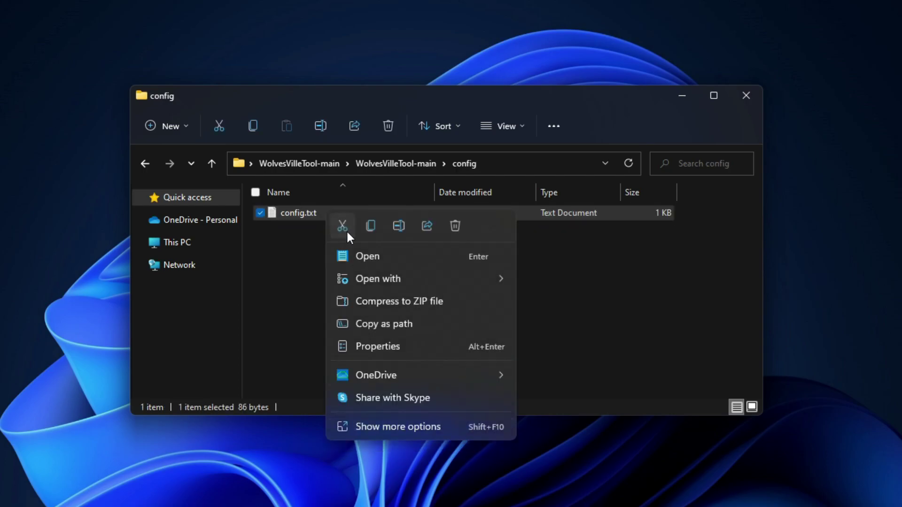
# Step: Open config.txt in Notepad and Save As config.ini with All Files (*.*) type
pyautogui.click(358, 257)
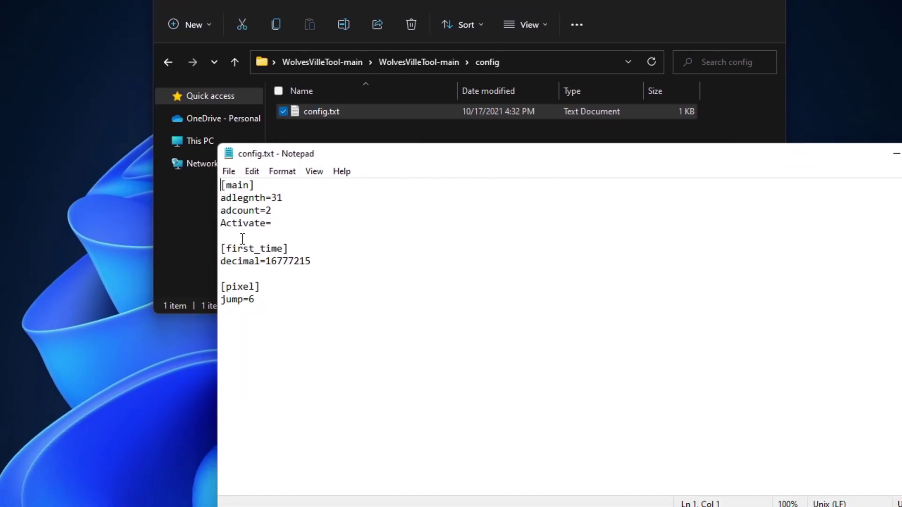
pyautogui.click(225, 172)
pyautogui.click(261, 246)
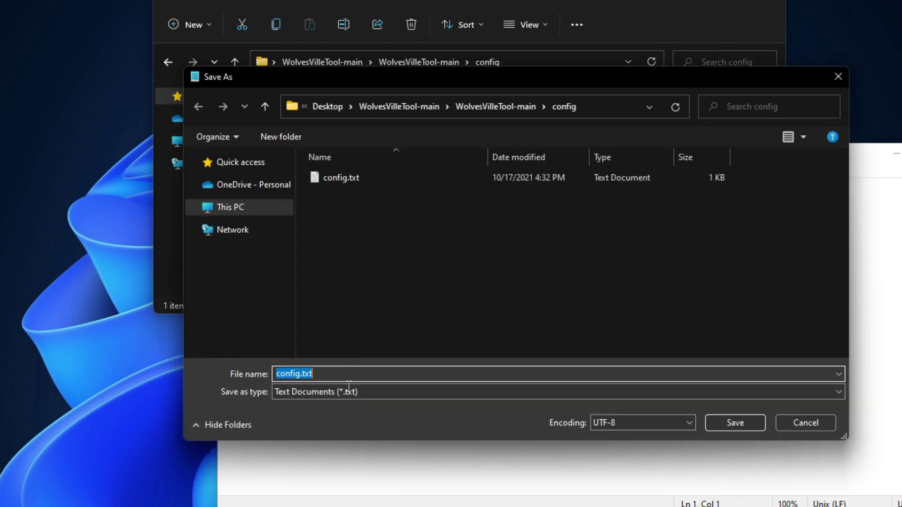
pyautogui.click(317, 396)
pyautogui.click(314, 411)
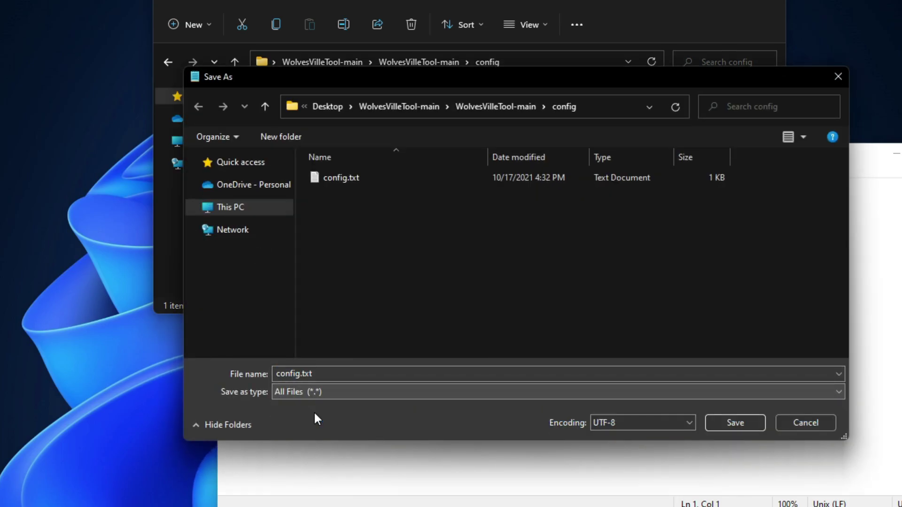
pyautogui.click(332, 375)
pyautogui.click(348, 380)
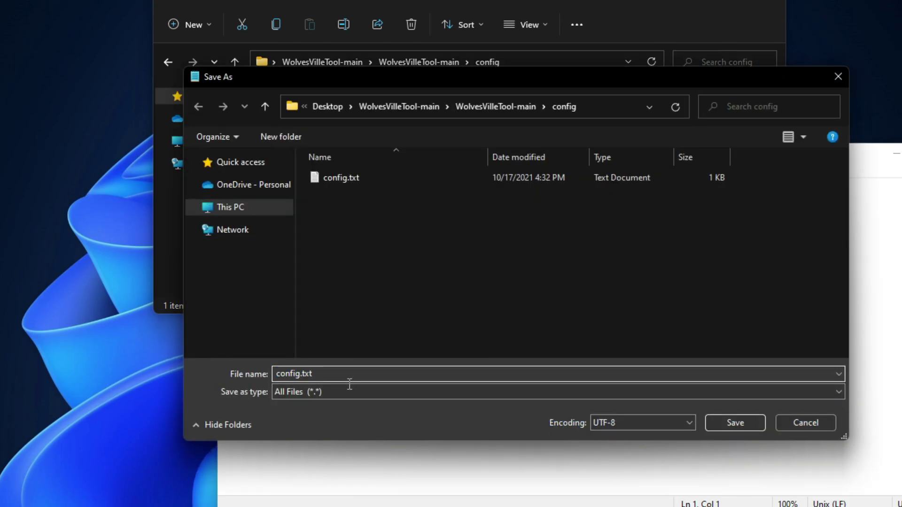
pyautogui.press('BackSpace')
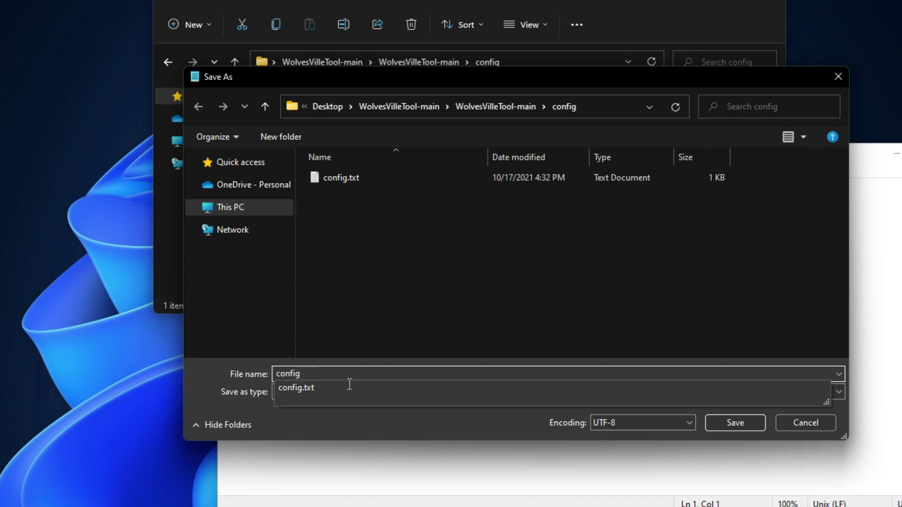
pyautogui.write('.ini')
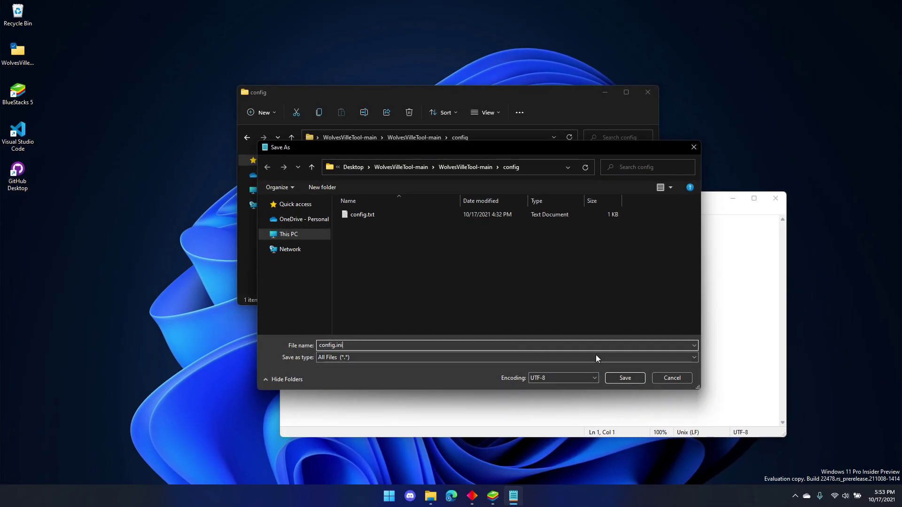
# Step: Save config.ini, close Notepad, and locate autoit-v3-setup.exe in WolvesVilleTool-main's AutoIt folder
pyautogui.click(622, 379)
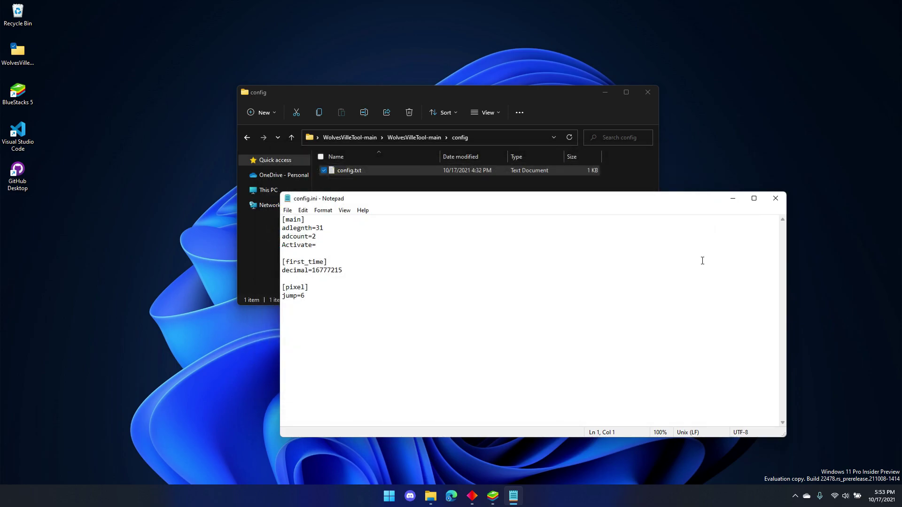
pyautogui.click(775, 202)
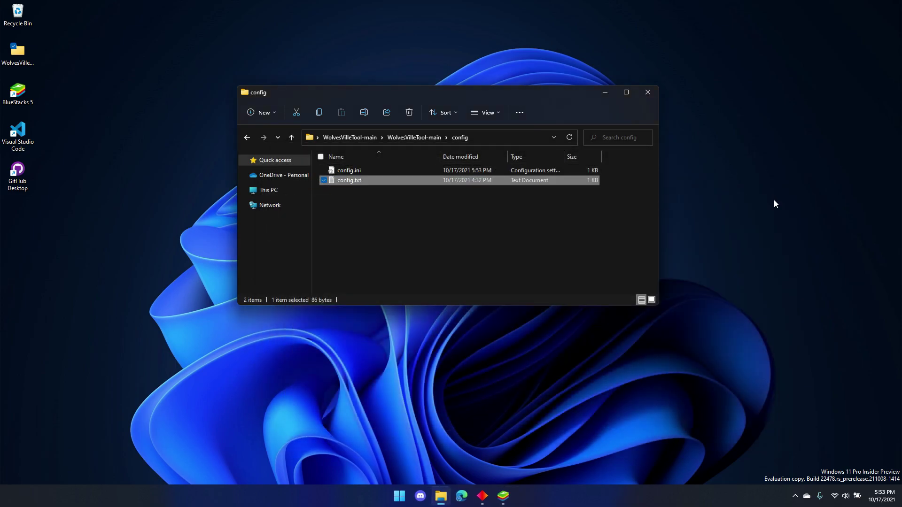
pyautogui.click(413, 139)
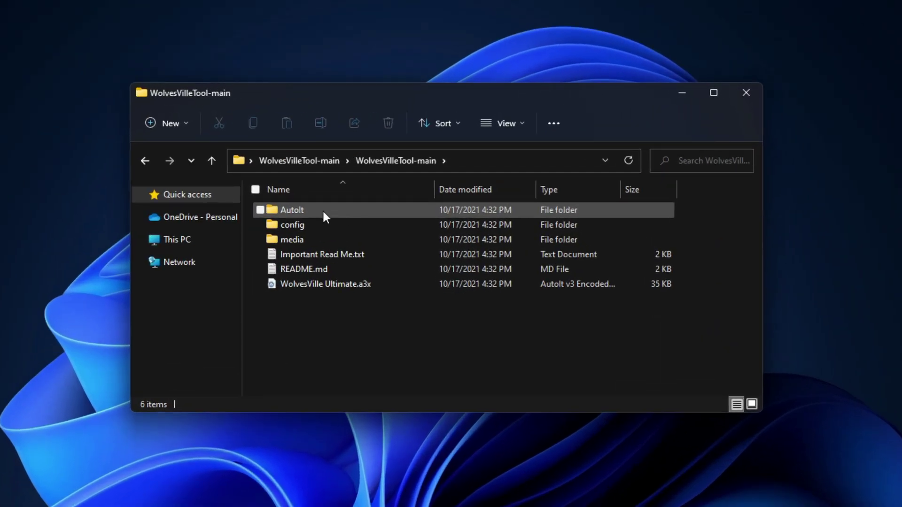
pyautogui.doubleClick(364, 171)
pyautogui.click(339, 212)
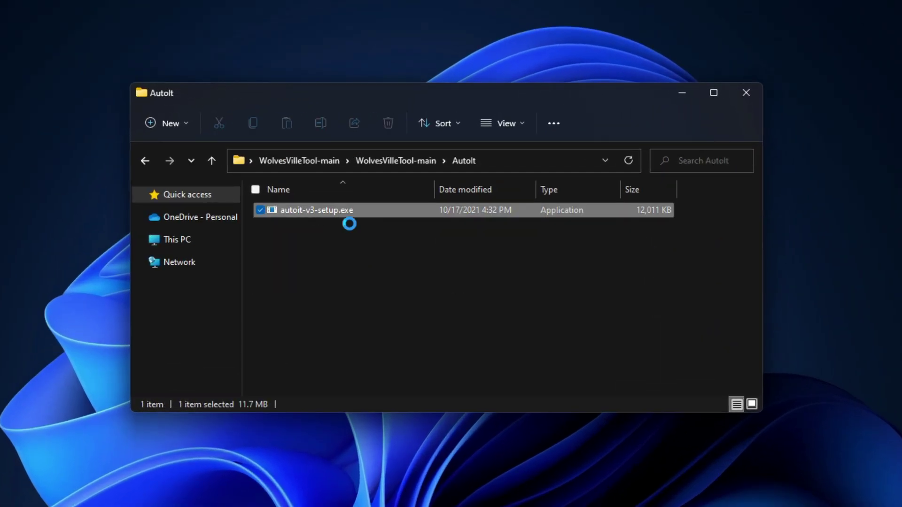
pyautogui.rightClick(339, 213)
# Step: Install AutoIt v3.3.14.5 with .au3 set to edit, full components, default location
pyautogui.click(367, 256)
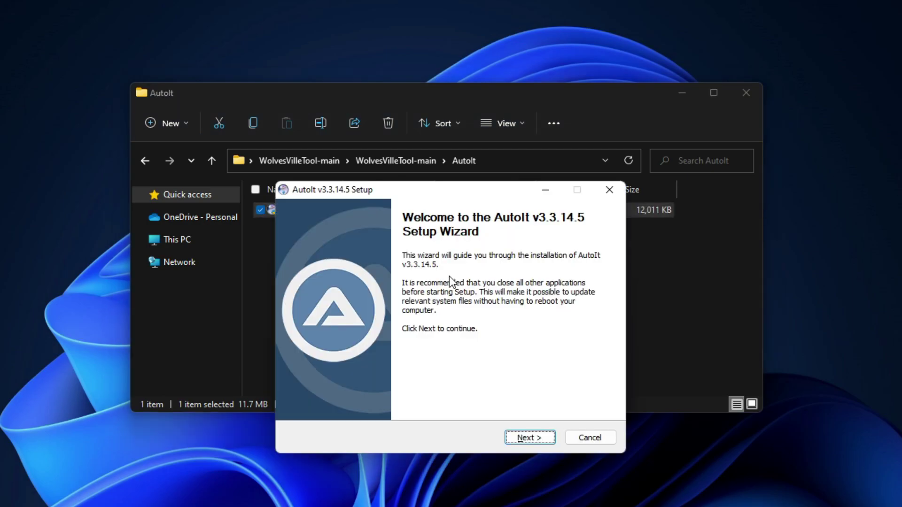
pyautogui.click(682, 94)
pyautogui.click(528, 438)
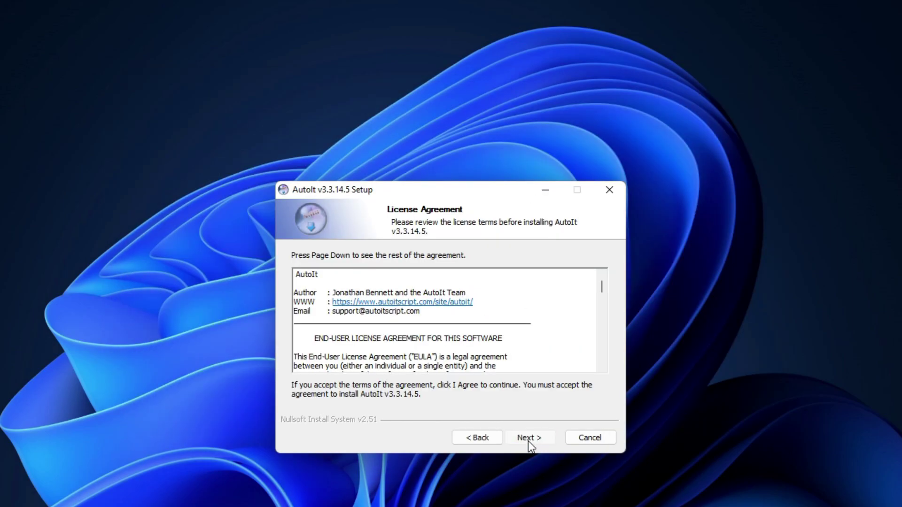
pyautogui.click(528, 440)
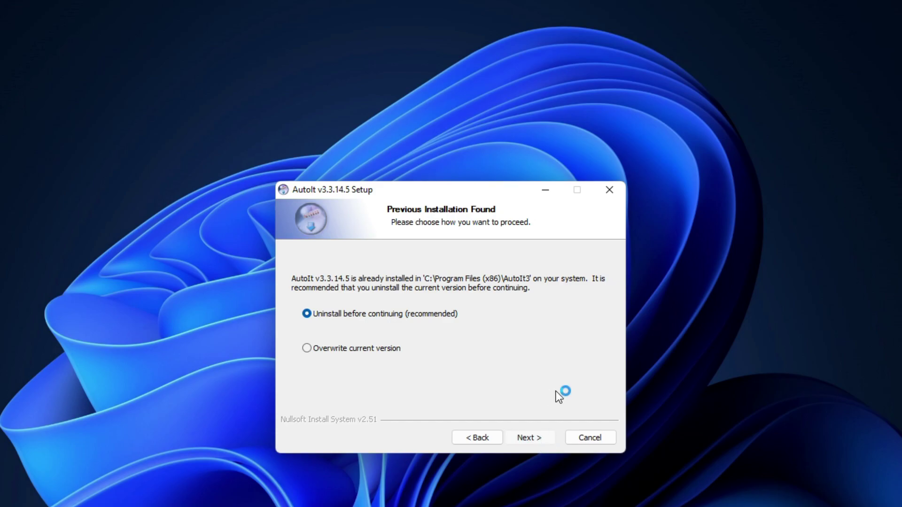
pyautogui.click(545, 439)
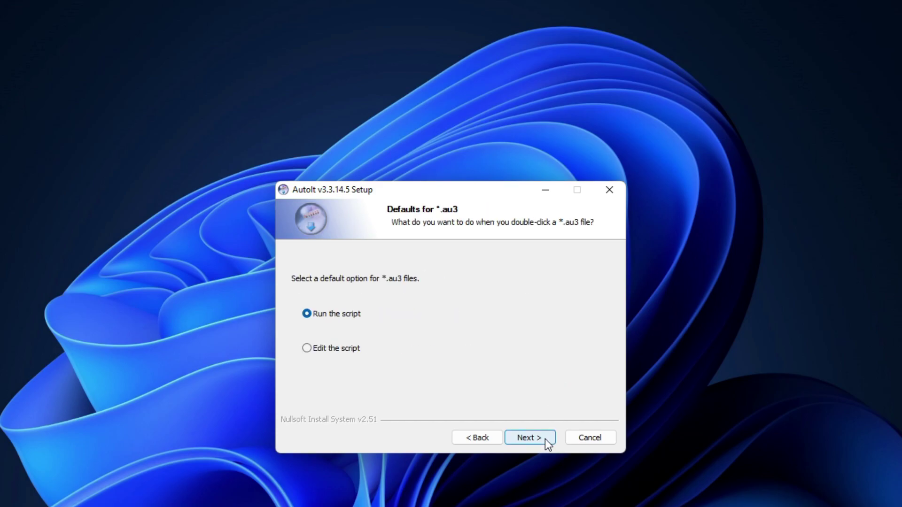
pyautogui.click(337, 352)
pyautogui.click(530, 441)
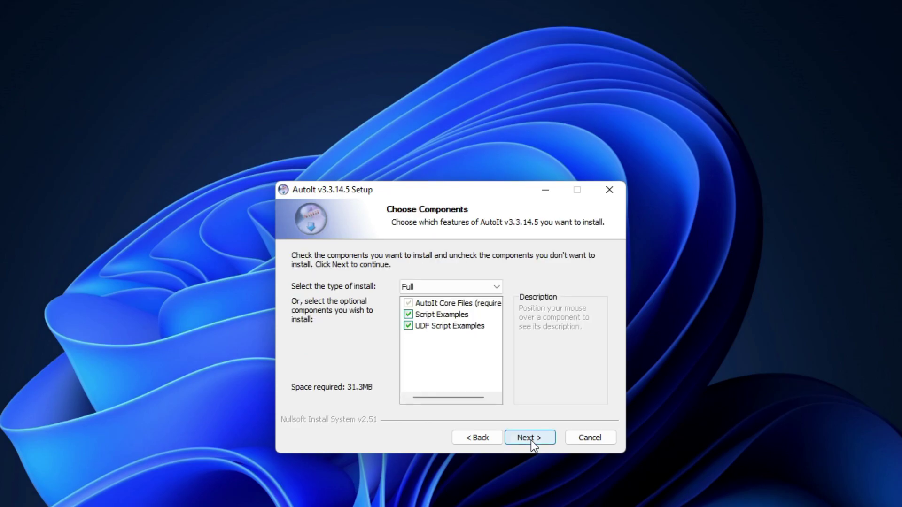
pyautogui.click(531, 441)
pyautogui.click(540, 439)
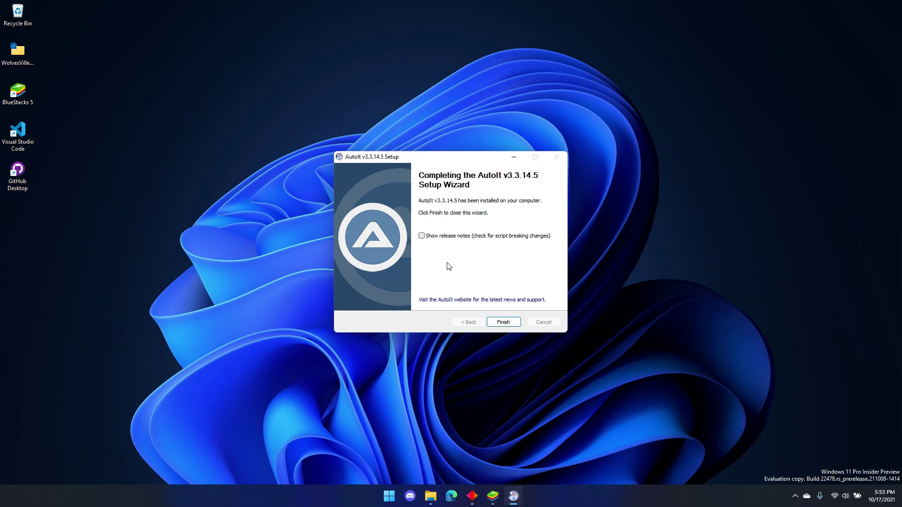
pyautogui.click(505, 323)
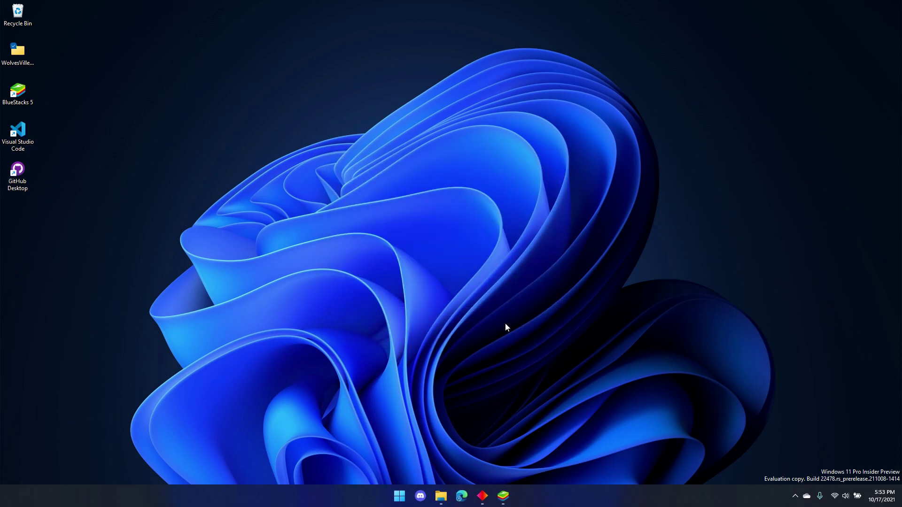
# Step: Return File Explorer to WolvesVilleTool-main and select its config folder
pyautogui.click(441, 495)
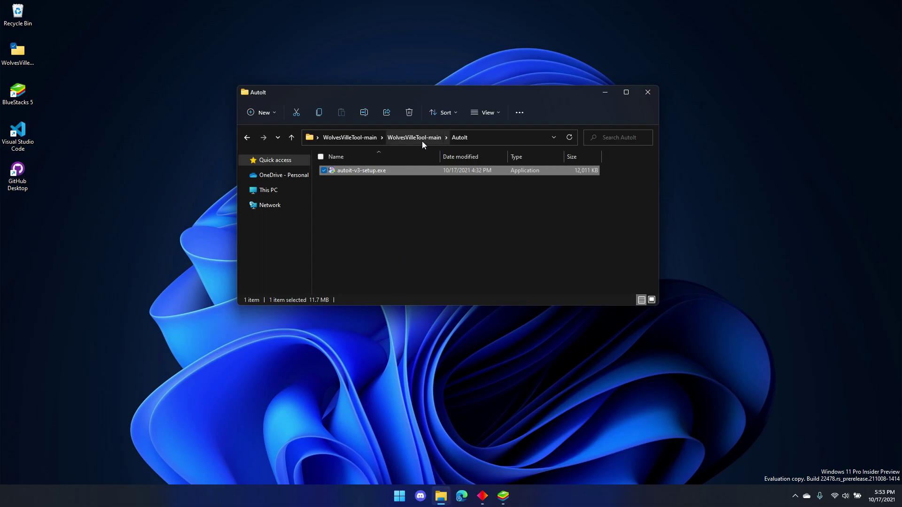
pyautogui.click(421, 140)
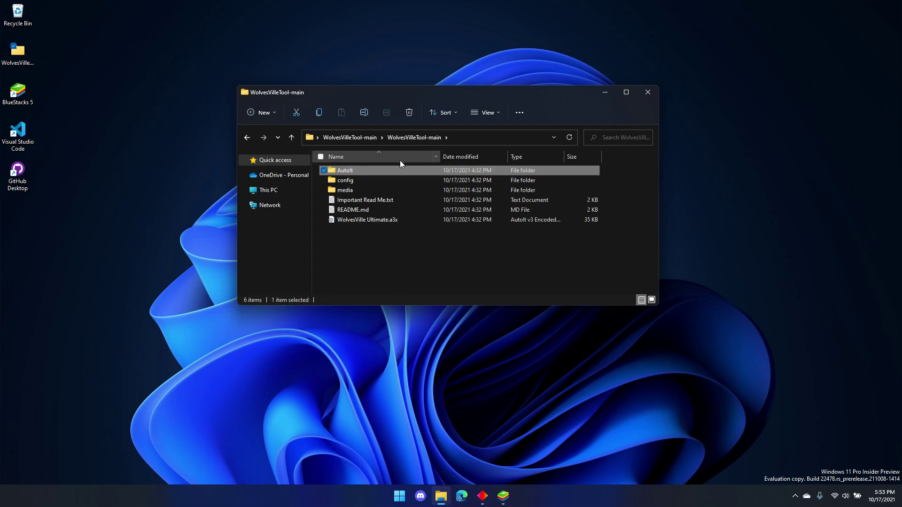
pyautogui.click(373, 181)
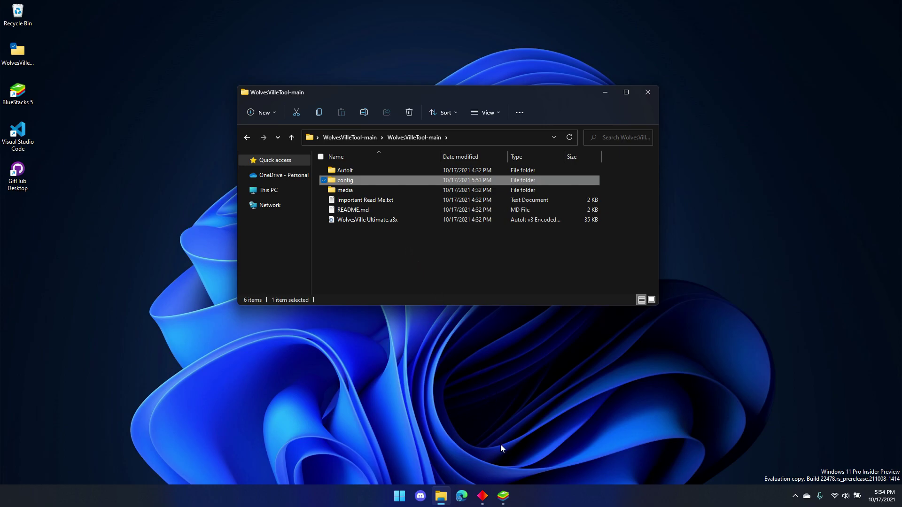
# Step: Place BlueStacks beside the tool's folder and open Wolvesville's gold spin wheel with its watch-video prompt
pyautogui.click(513, 502)
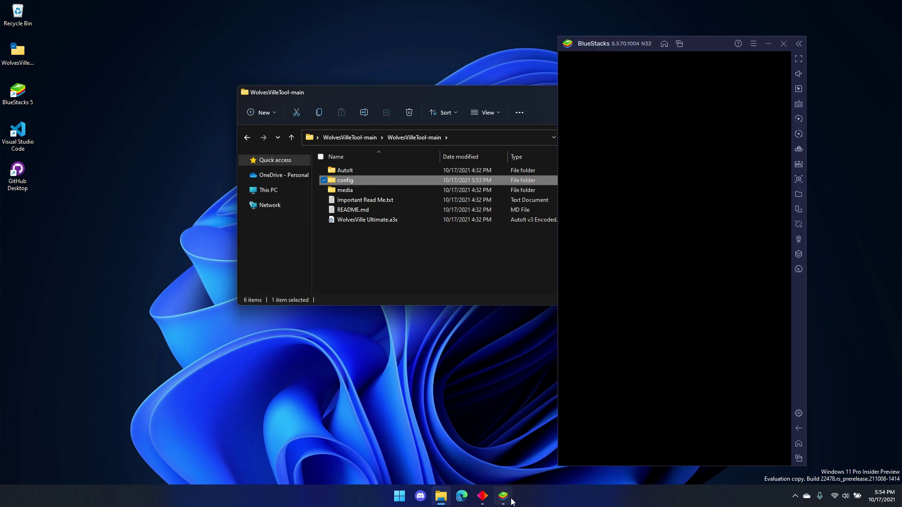
pyautogui.moveTo(439, 97)
pyautogui.mouseDown()
pyautogui.moveTo(293, 88)
pyautogui.moveTo(329, 96)
pyautogui.mouseUp()
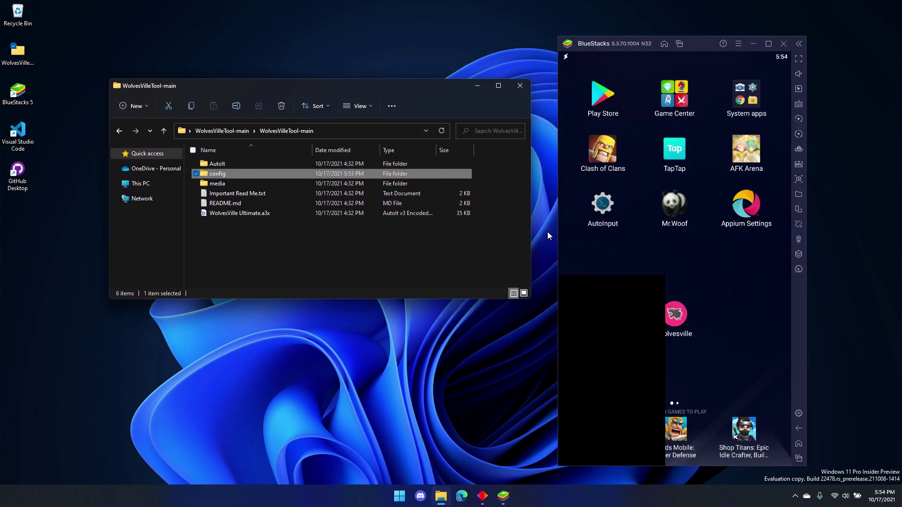
pyautogui.click(681, 315)
pyautogui.click(283, 214)
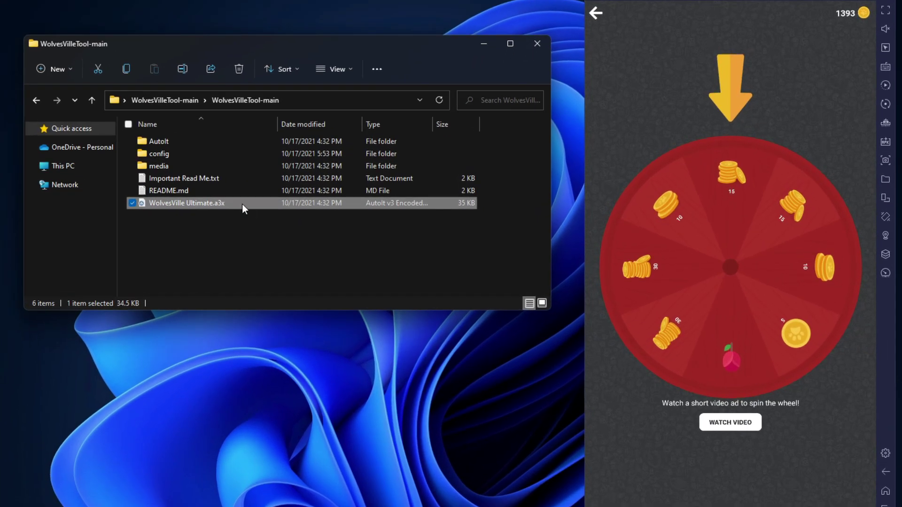
# Step: Run the WolvesVille Ultimate.a3x script to launch the tool and minimize the folder window
pyautogui.rightClick(242, 204)
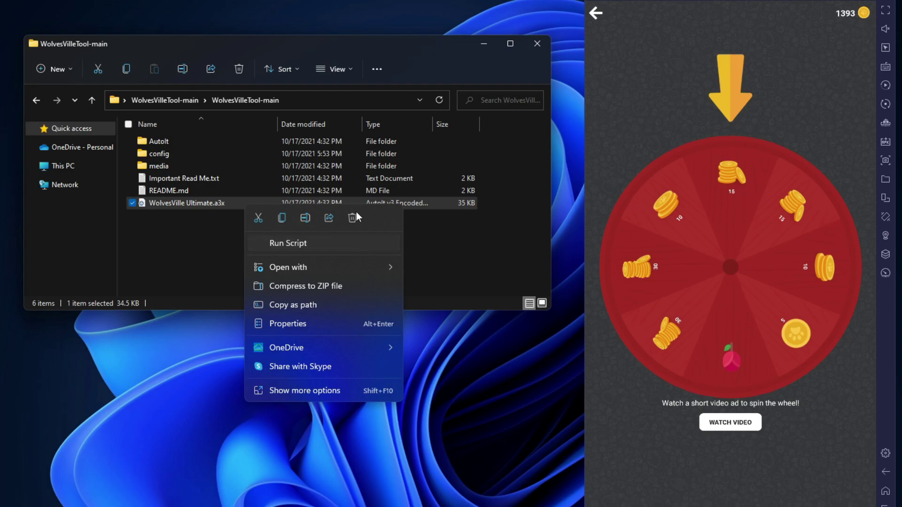
pyautogui.doubleClick(430, 201)
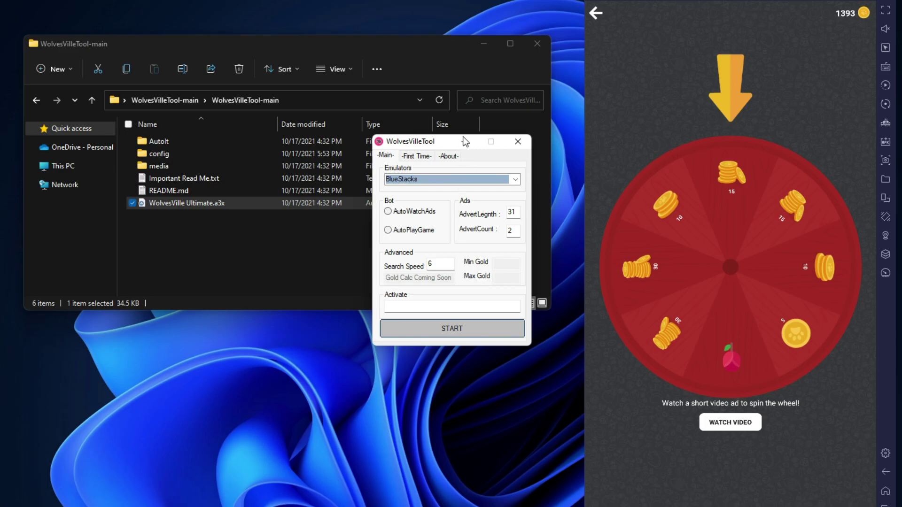
pyautogui.click(483, 44)
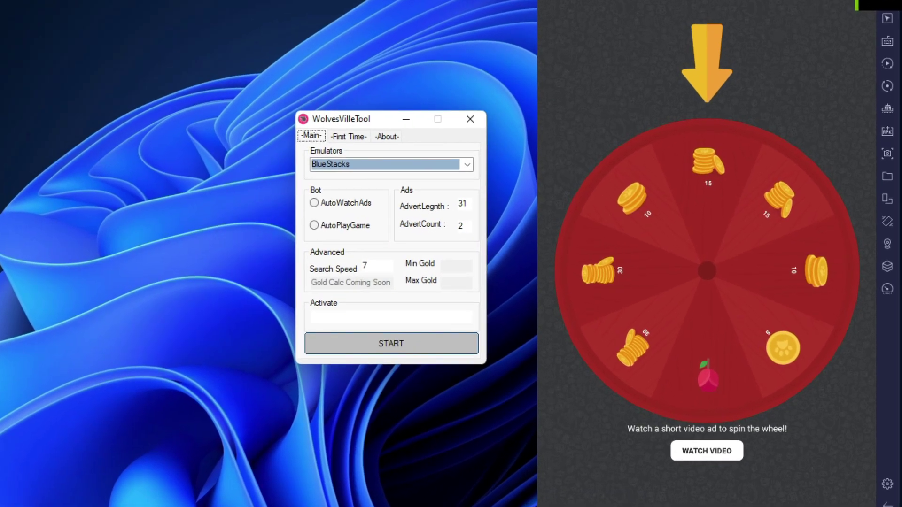
# Step: Run the First Time detection so the tool finds Wolvesville's WATCH VIDEO button
pyautogui.click(401, 155)
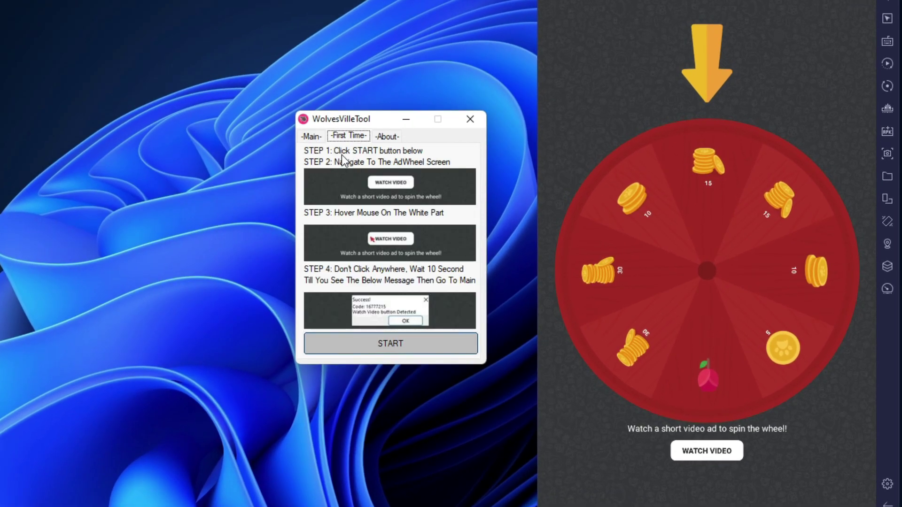
pyautogui.click(394, 347)
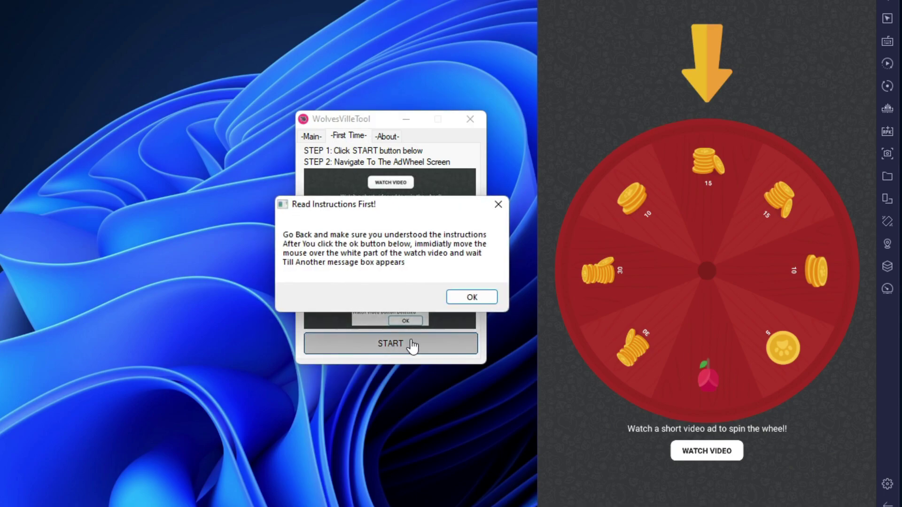
pyautogui.click(467, 298)
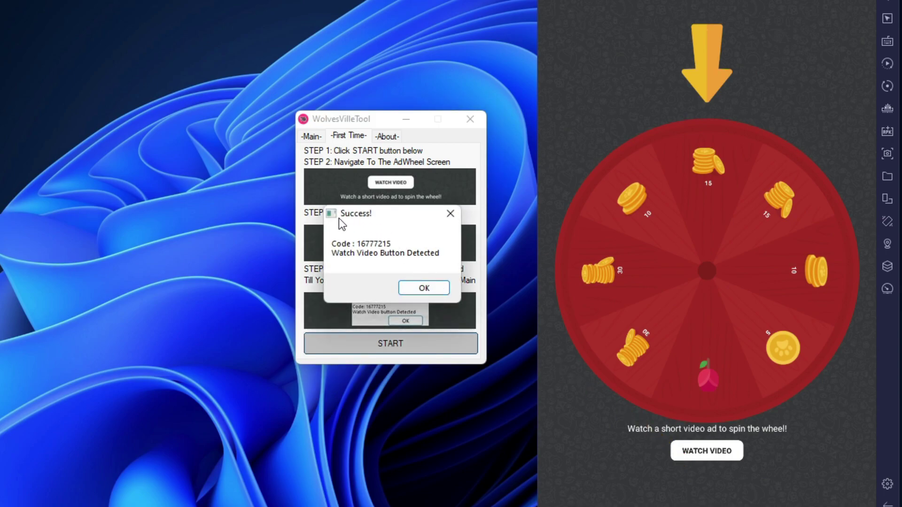
pyautogui.click(416, 290)
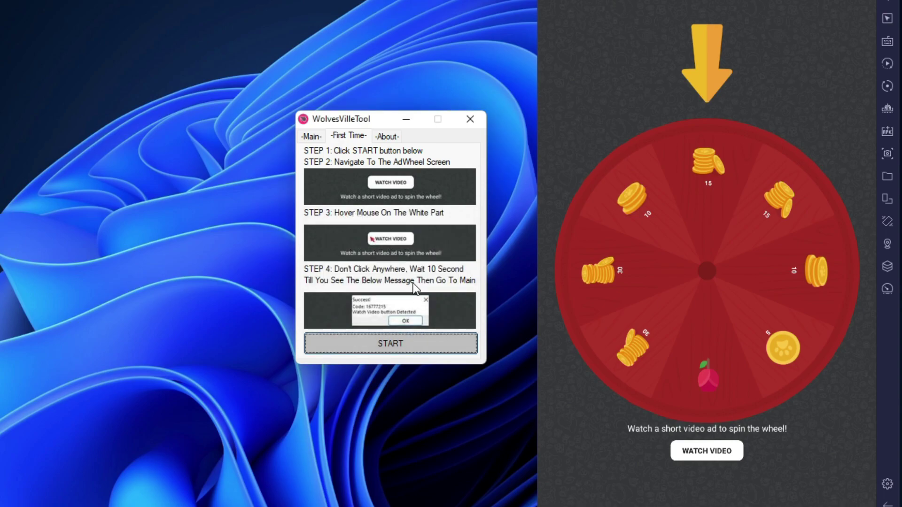
# Step: On the Main tab, keep BlueStacks as the emulator and choose AutoWatchAds as the bot mode
pyautogui.click(314, 137)
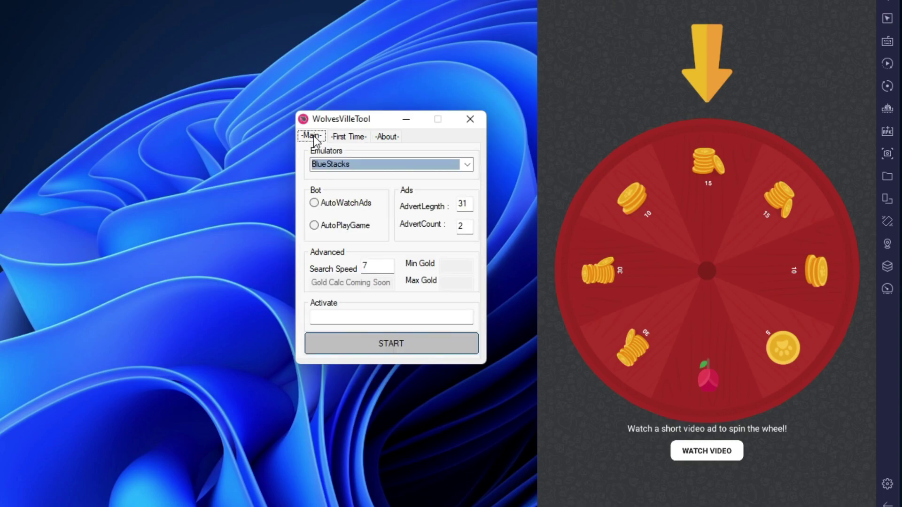
pyautogui.click(466, 165)
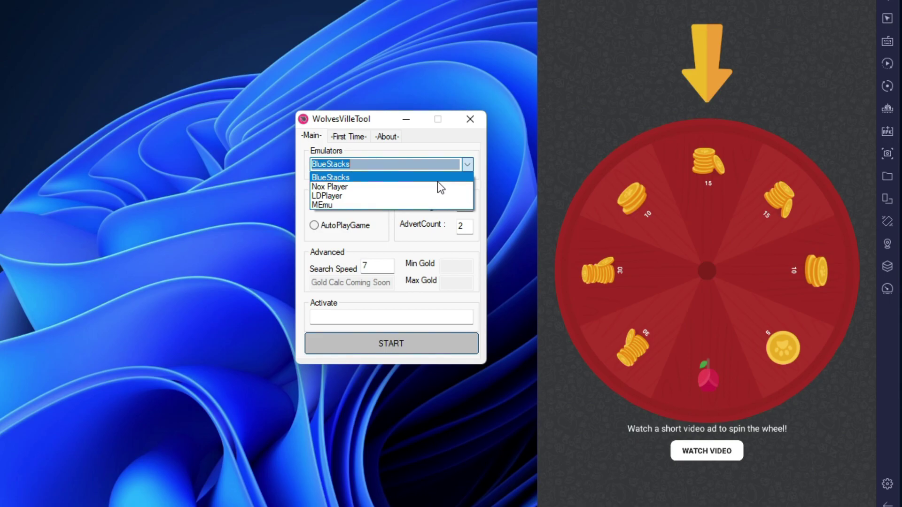
pyautogui.click(437, 180)
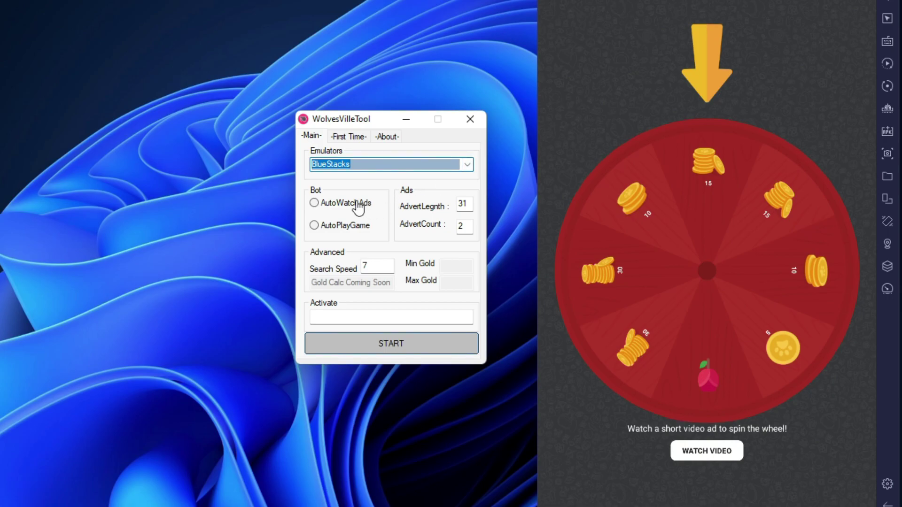
pyautogui.click(349, 227)
pyautogui.click(348, 207)
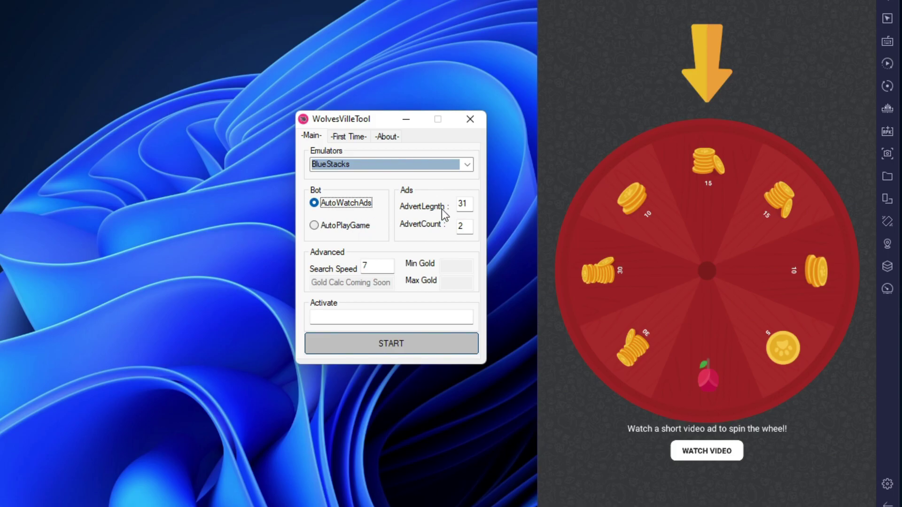
# Step: Replace advert length 31 with 32 and set advert count to 3
pyautogui.moveTo(465, 205)
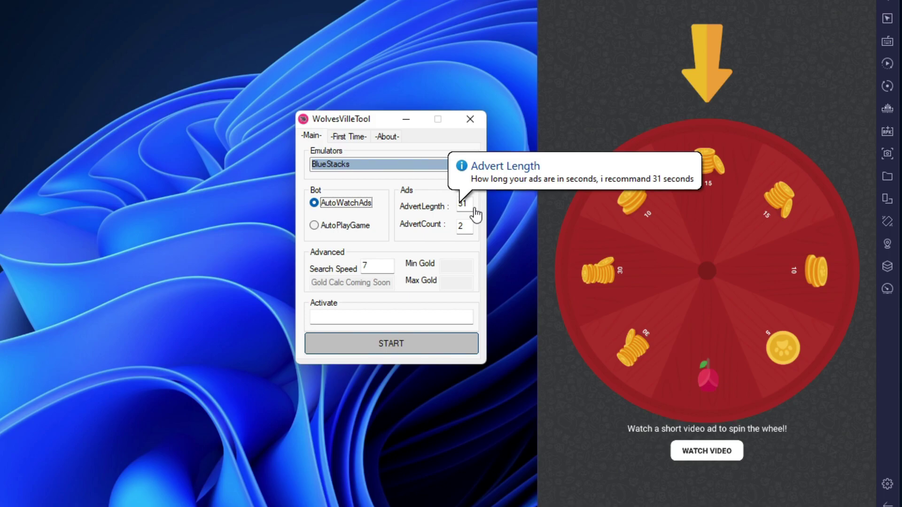
pyautogui.moveTo(470, 206); pyautogui.dragTo(451, 210)
pyautogui.write('10')
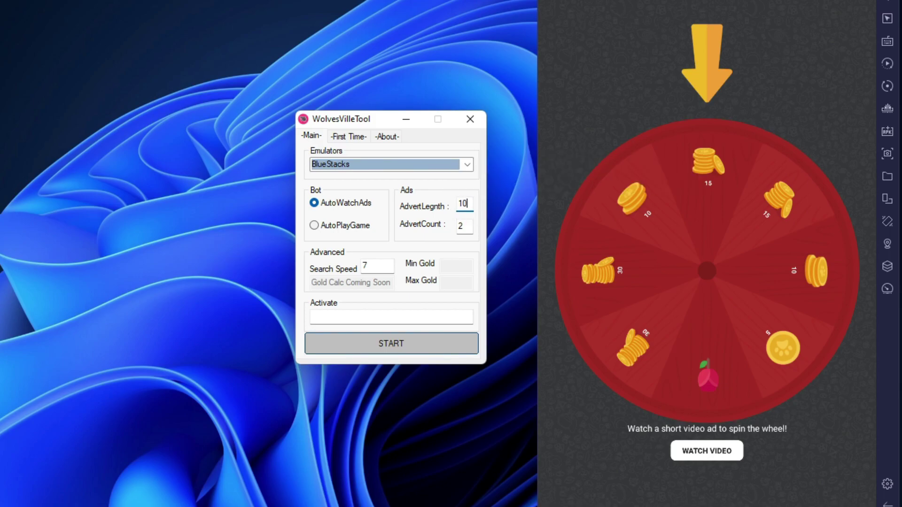
pyautogui.press('BackSpace')
pyautogui.press('BackSpace')
pyautogui.write('32')
pyautogui.moveTo(470, 234)
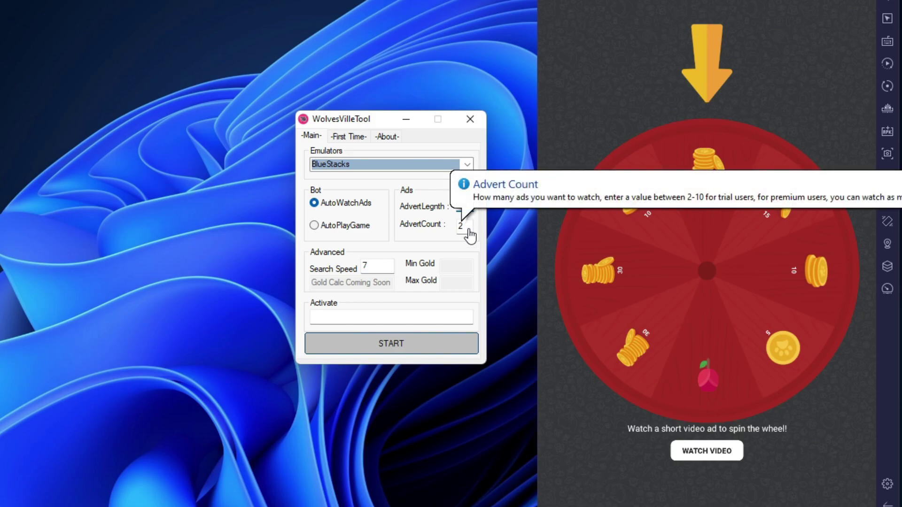
pyautogui.doubleClick(469, 229)
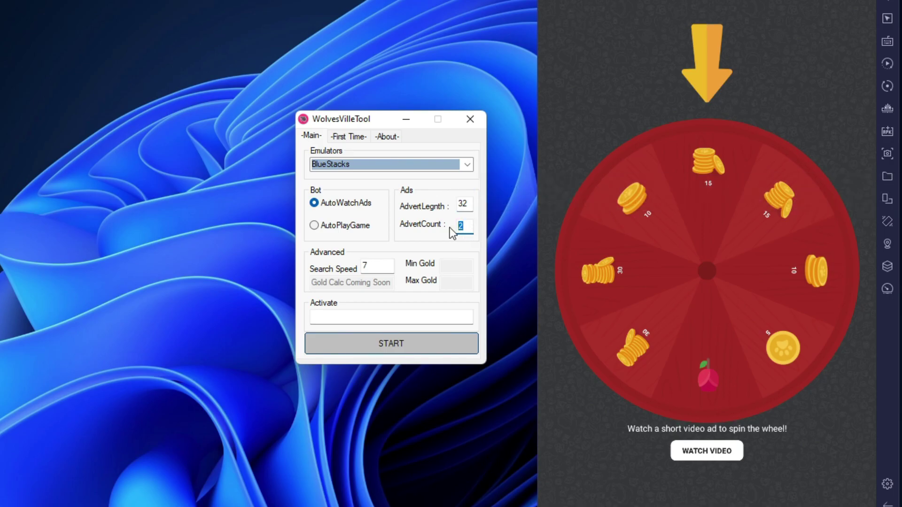
pyautogui.write('3')
pyautogui.moveTo(376, 273)
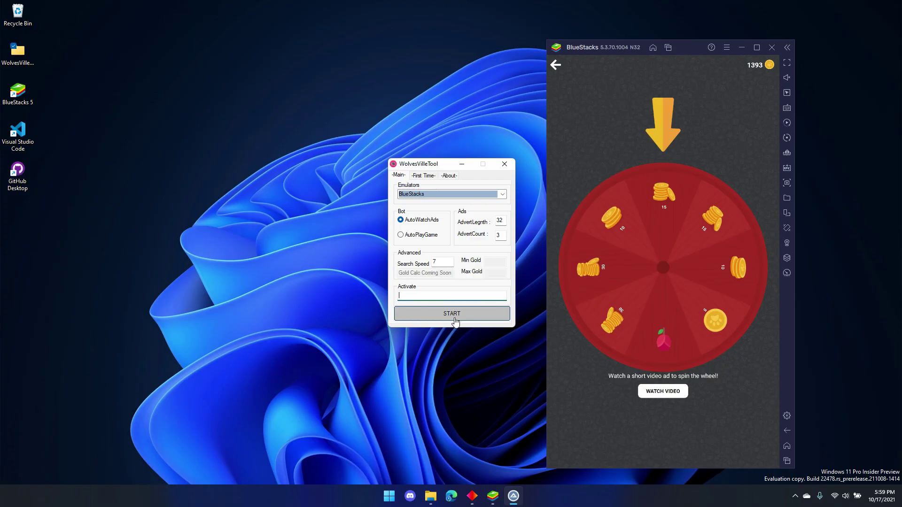
# Step: Paste the activation key and start the bot, watching 3 ads to raise gold from 1393 to 1468
pyautogui.hotkey('ctrl', 'v')
pyautogui.click(458, 317)
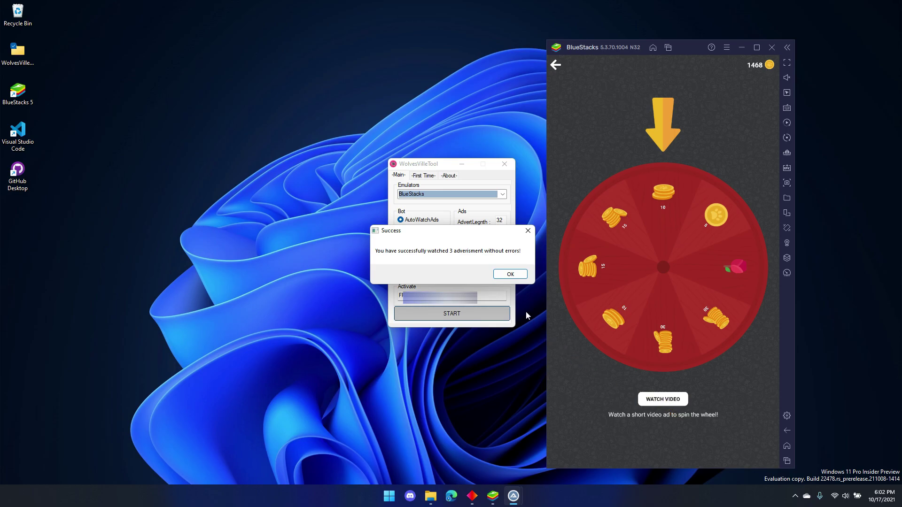
# Step: Close the Success dialog reporting three ads watched without errors
pyautogui.click(510, 275)
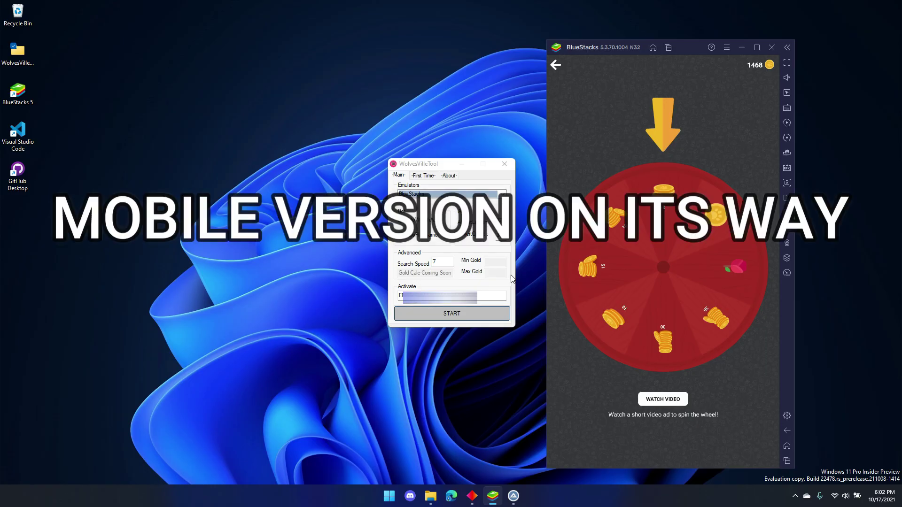